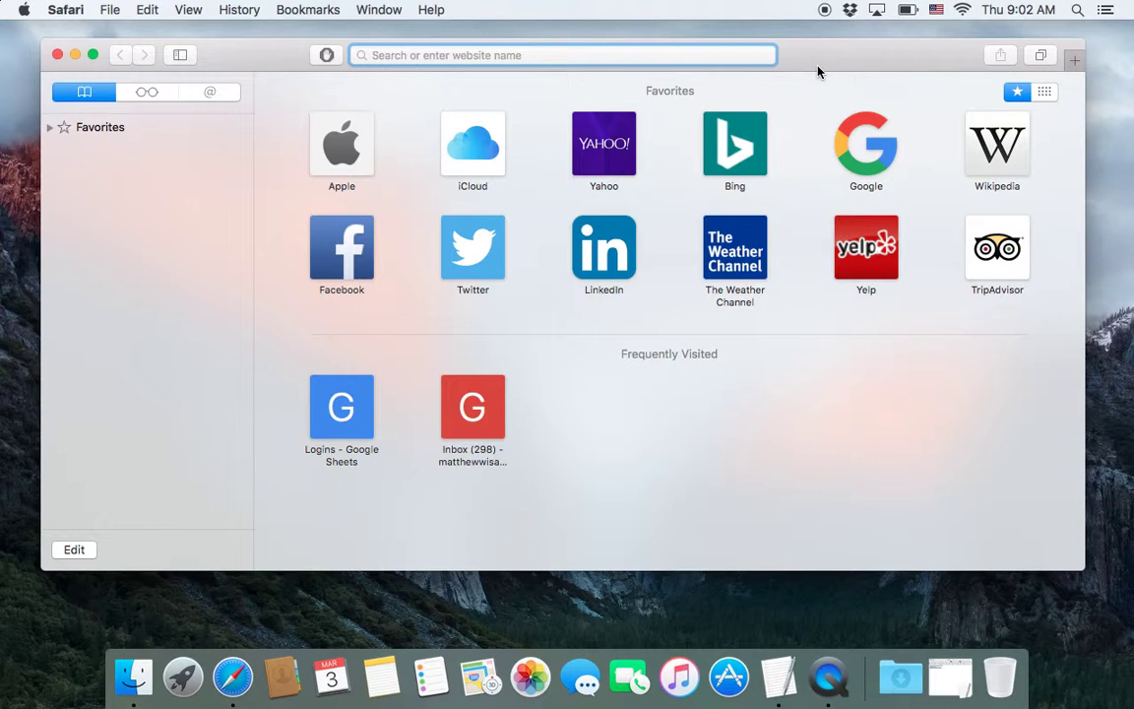
# - Load gmail.com in Safari and scroll the Google sign-in page
pyautogui.write('gmail.')
pyautogui.press('Return')
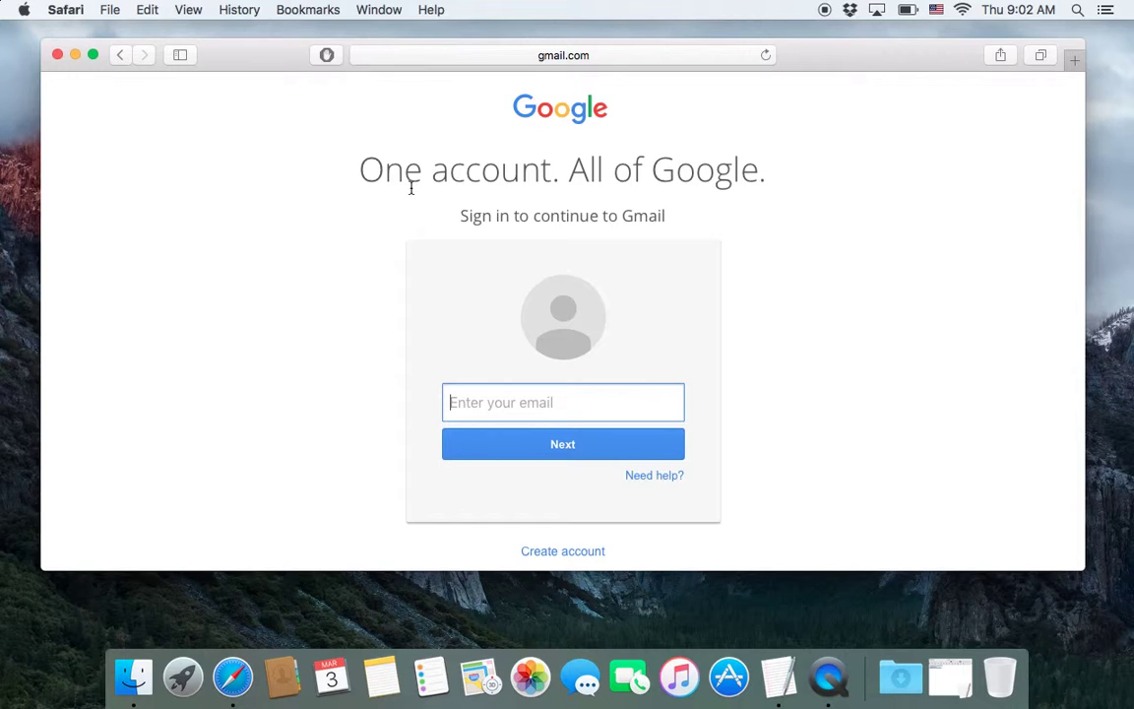
pyautogui.scroll(-3, 333, 335)
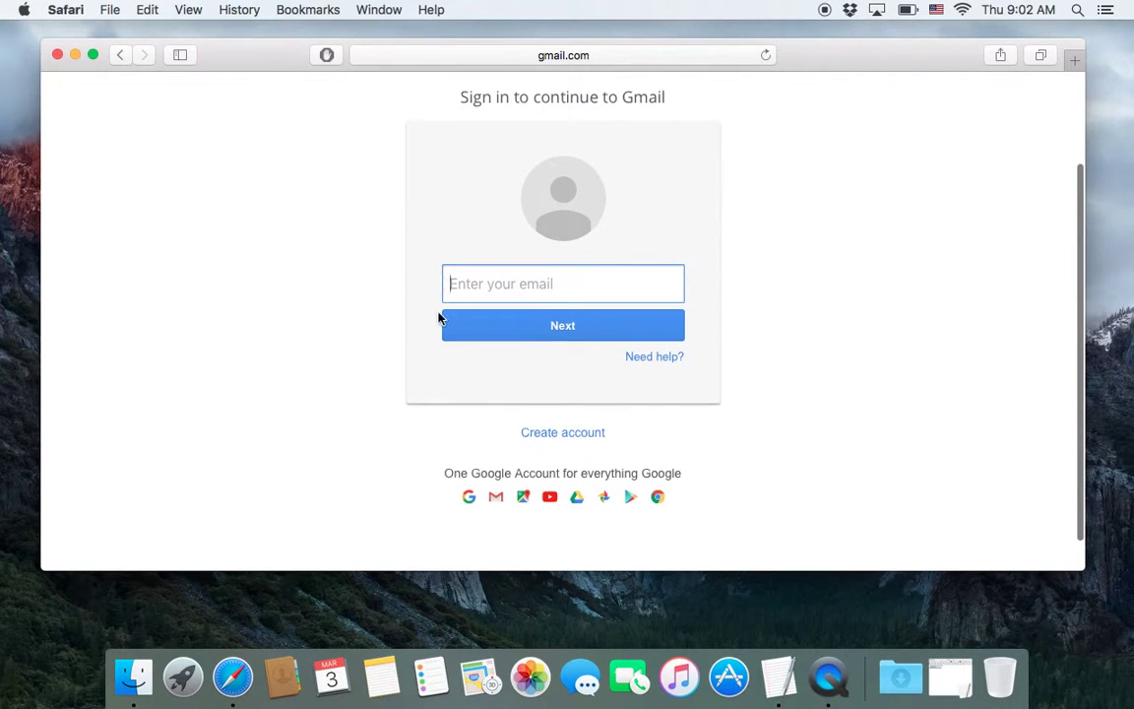
# - Start a new Google account via Create account and place the cursor in First name
pyautogui.click(563, 436)
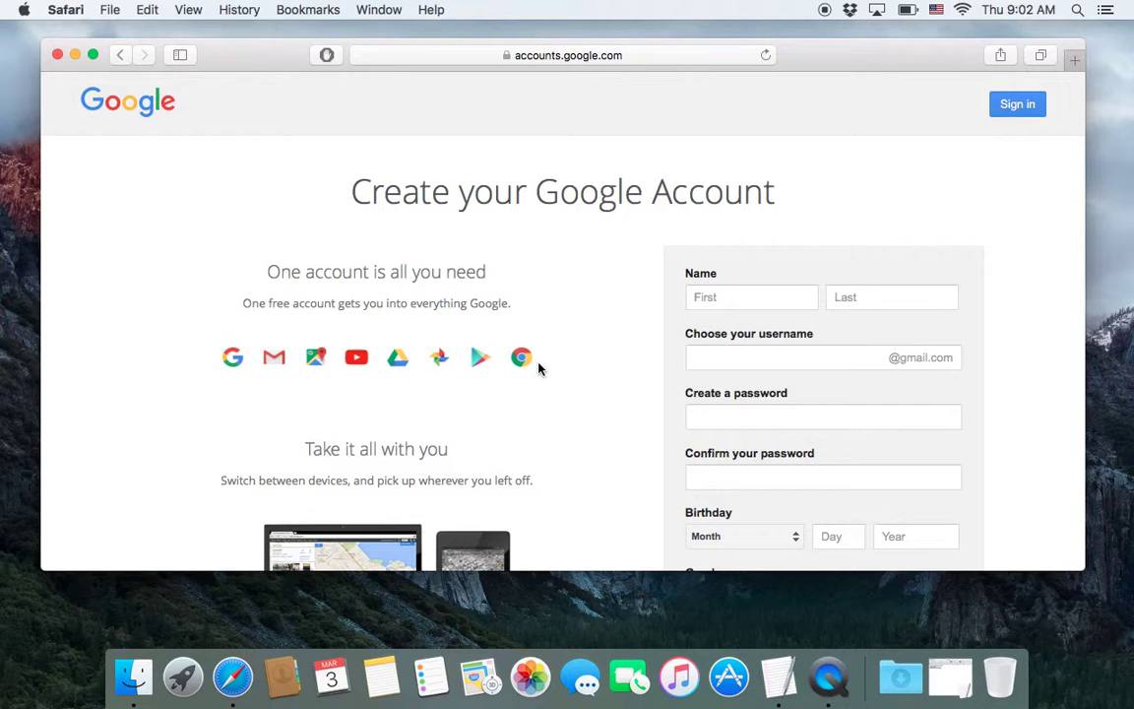
pyautogui.scroll(-3, 539, 368)
pyautogui.scroll(3, 539, 368)
pyautogui.scroll(-2, 516, 308)
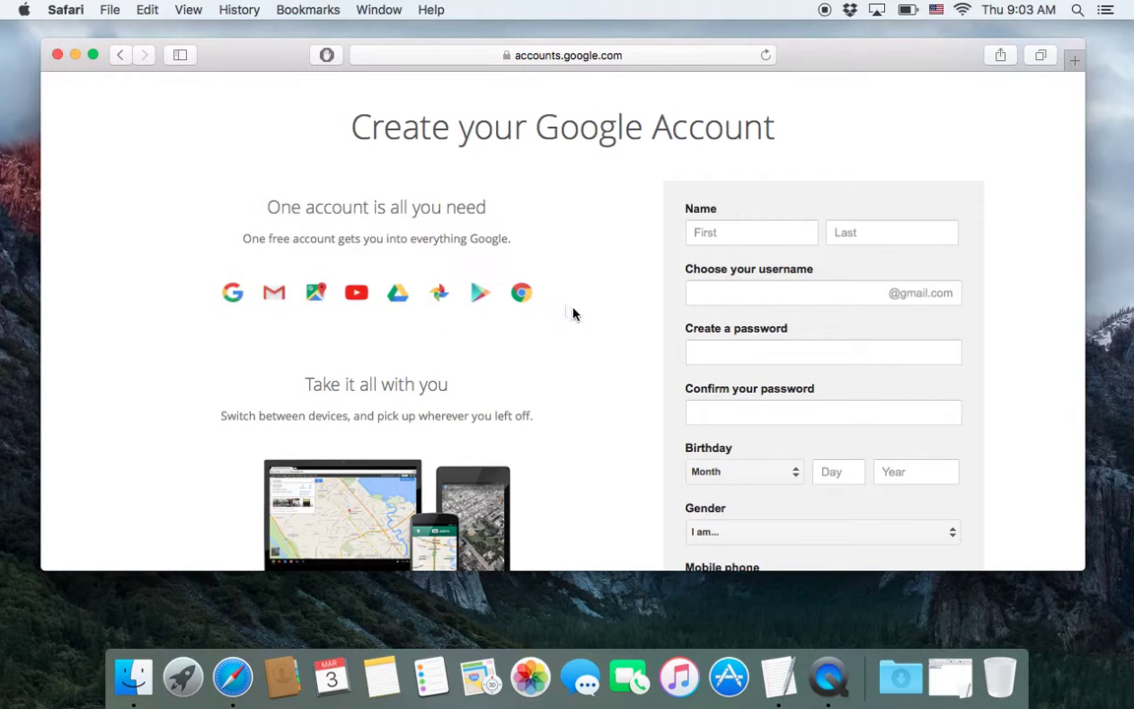
pyautogui.click(752, 234)
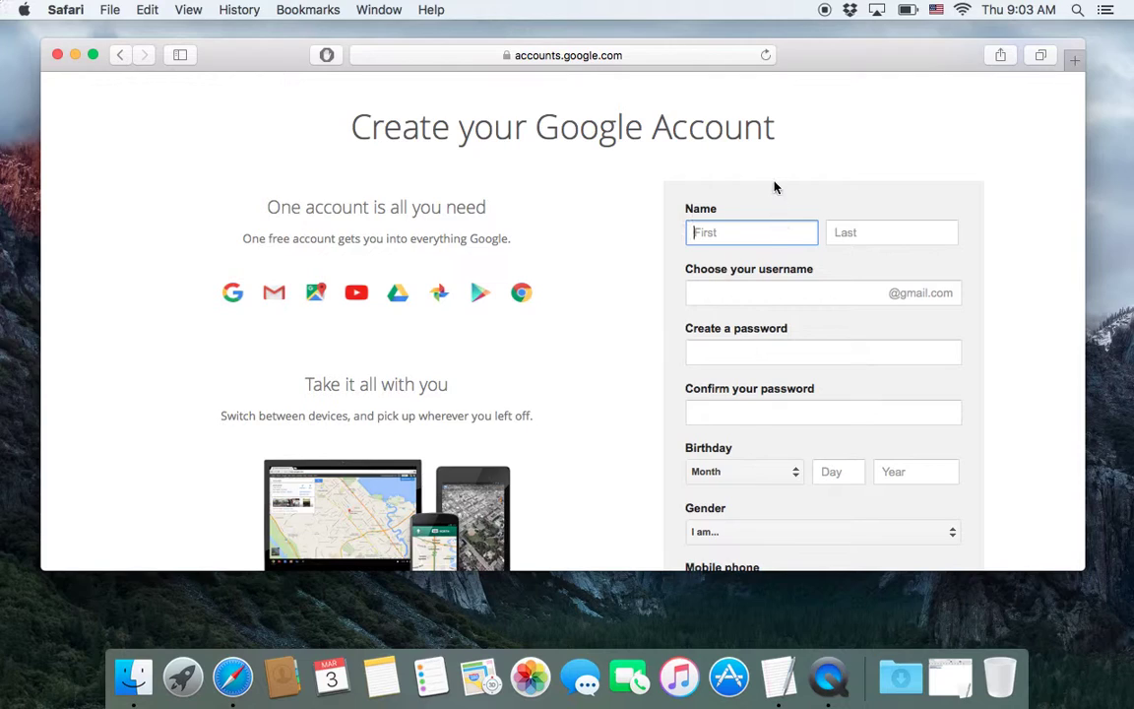
# - Enter the account holder's first and last name
pyautogui.write('Geni')
pyautogui.write('eric')
pyautogui.press('Tab')
pyautogui.write('User')
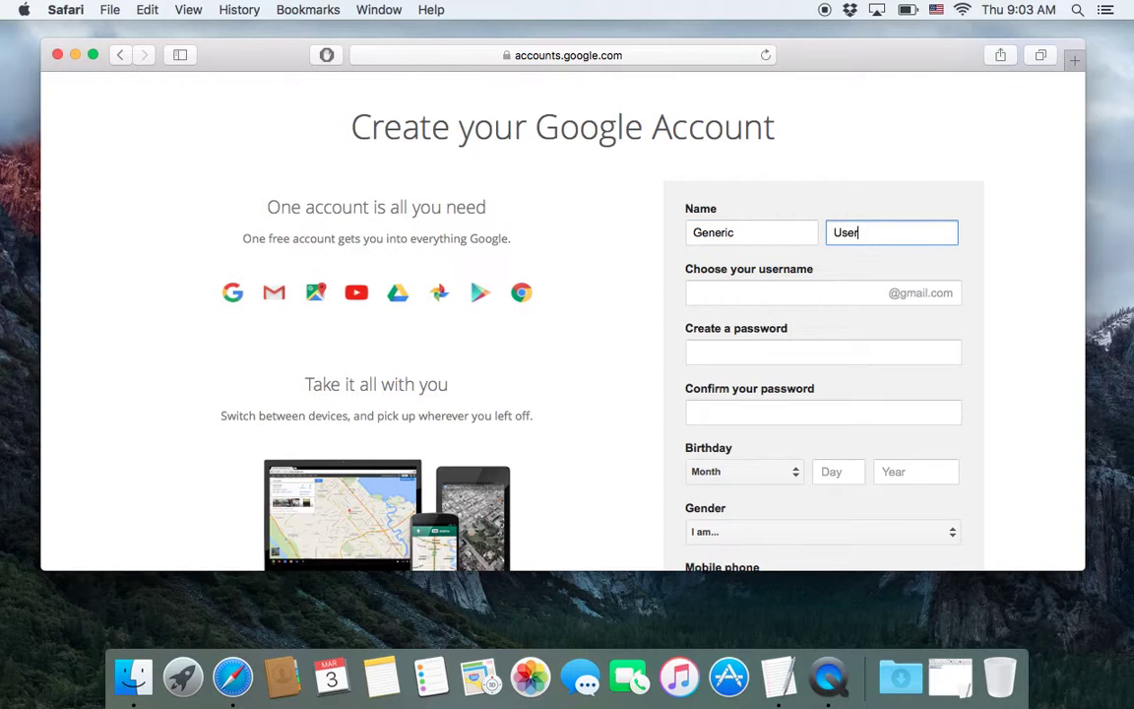
# - Enter a Gmail username, which is reported as taken, and select it for editing
pyautogui.press('Tab')
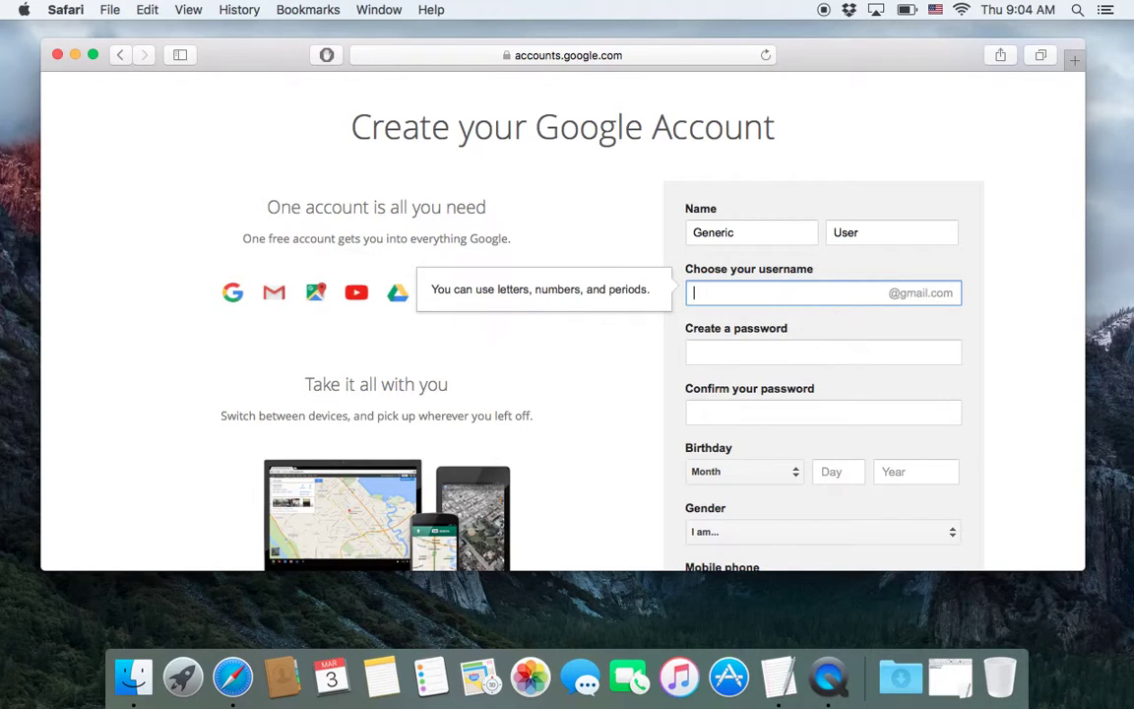
pyautogui.press('Tab')
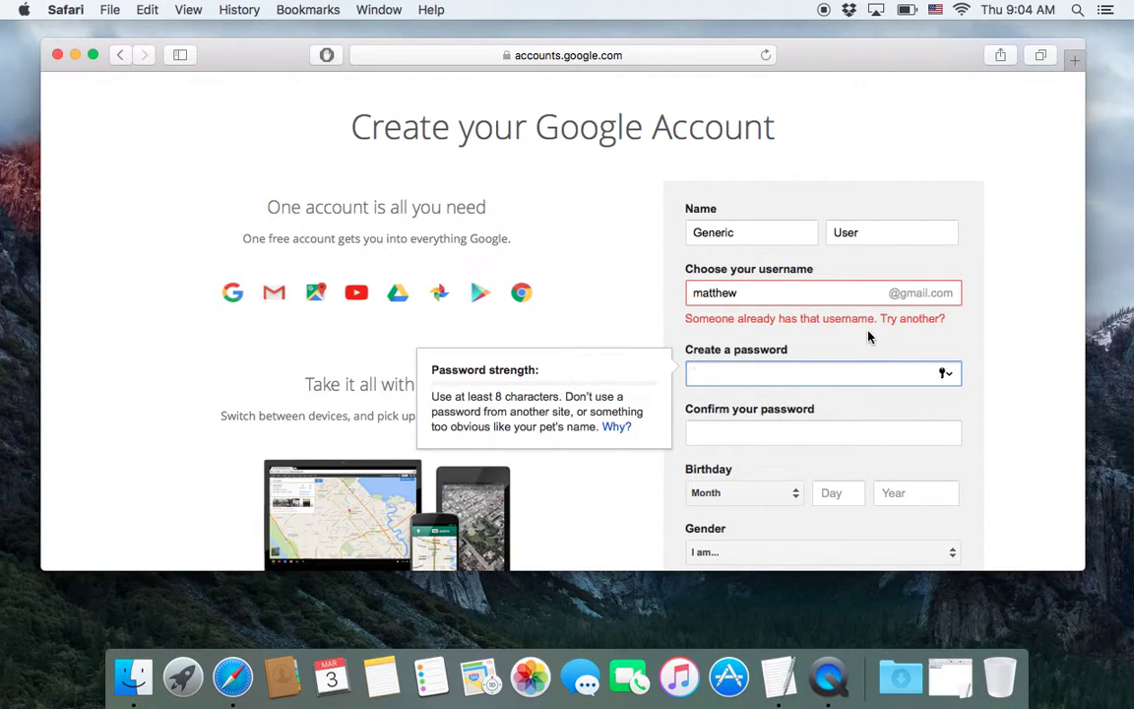
pyautogui.doubleClick(755, 292)
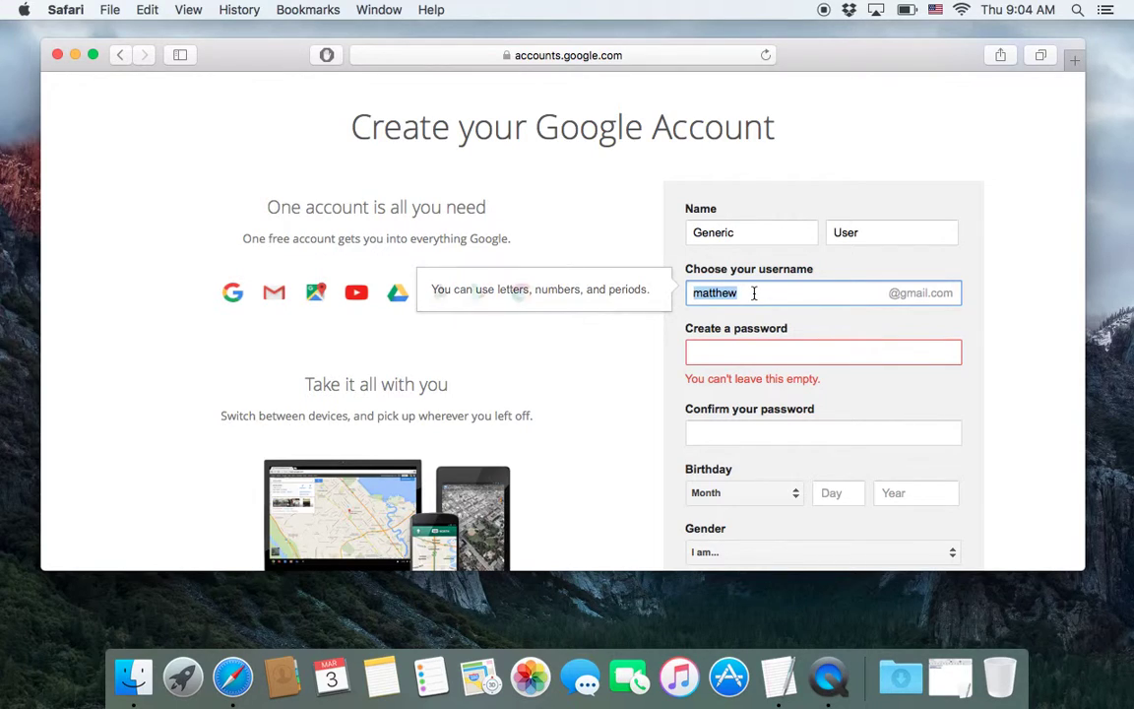
# - Try a '10' suffix on the username, then replace it with a longer accepted suffix
pyautogui.click(751, 293)
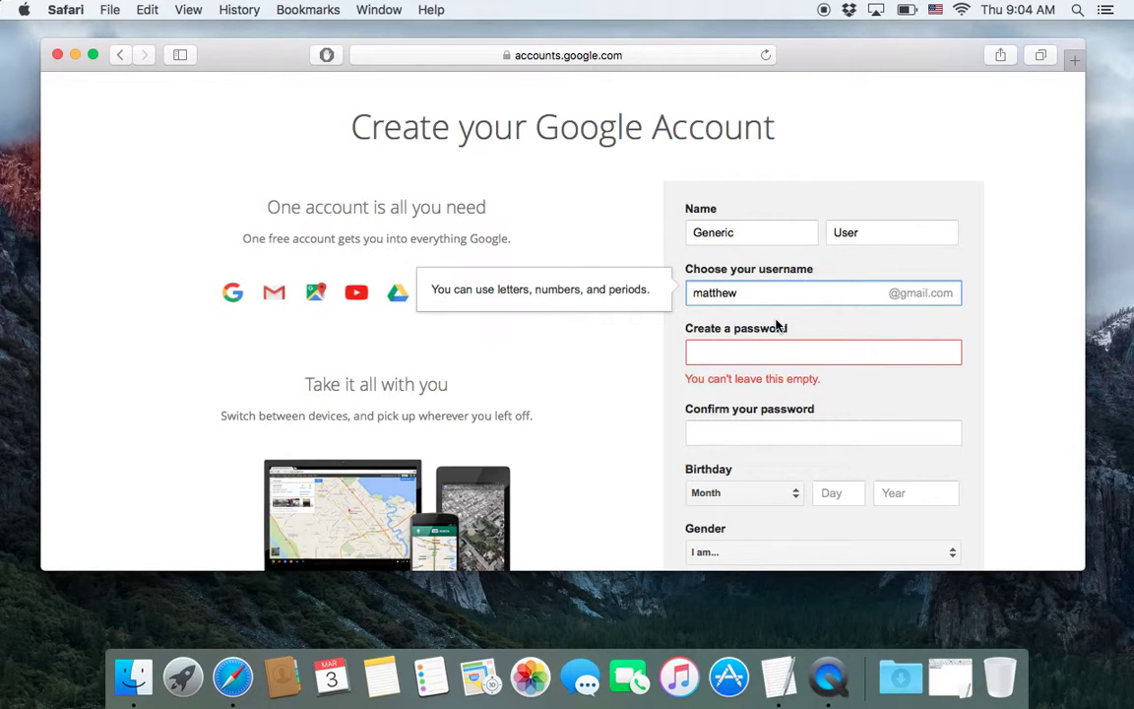
pyautogui.press('Tab')
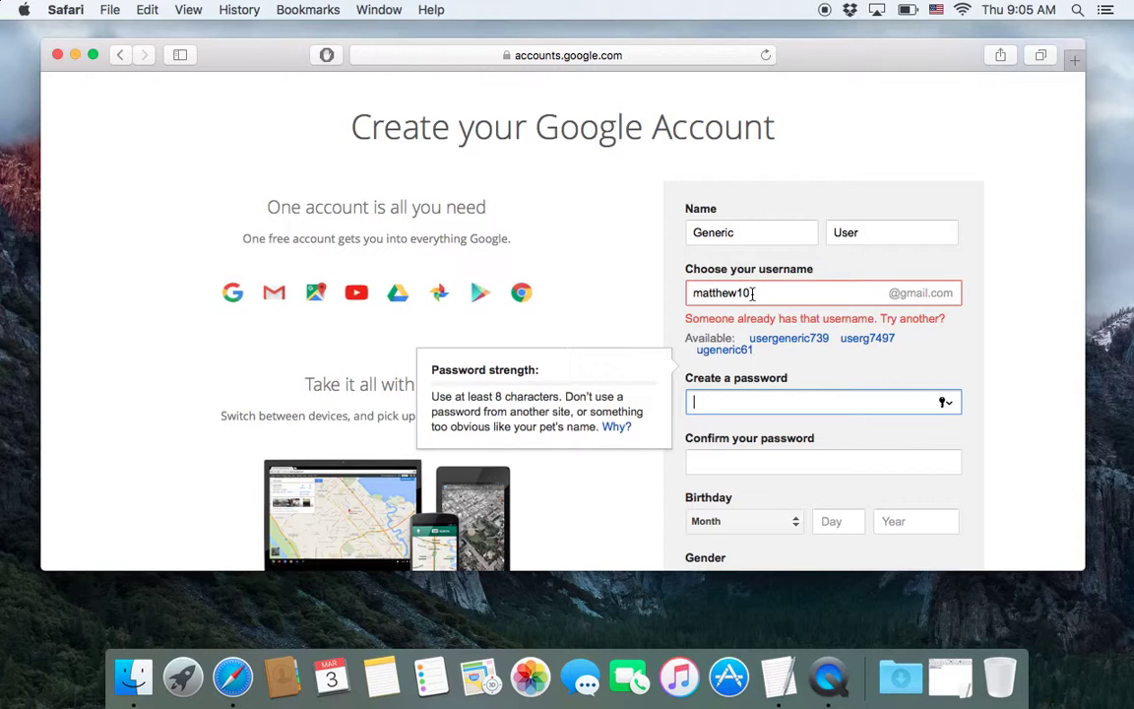
pyautogui.click(754, 292)
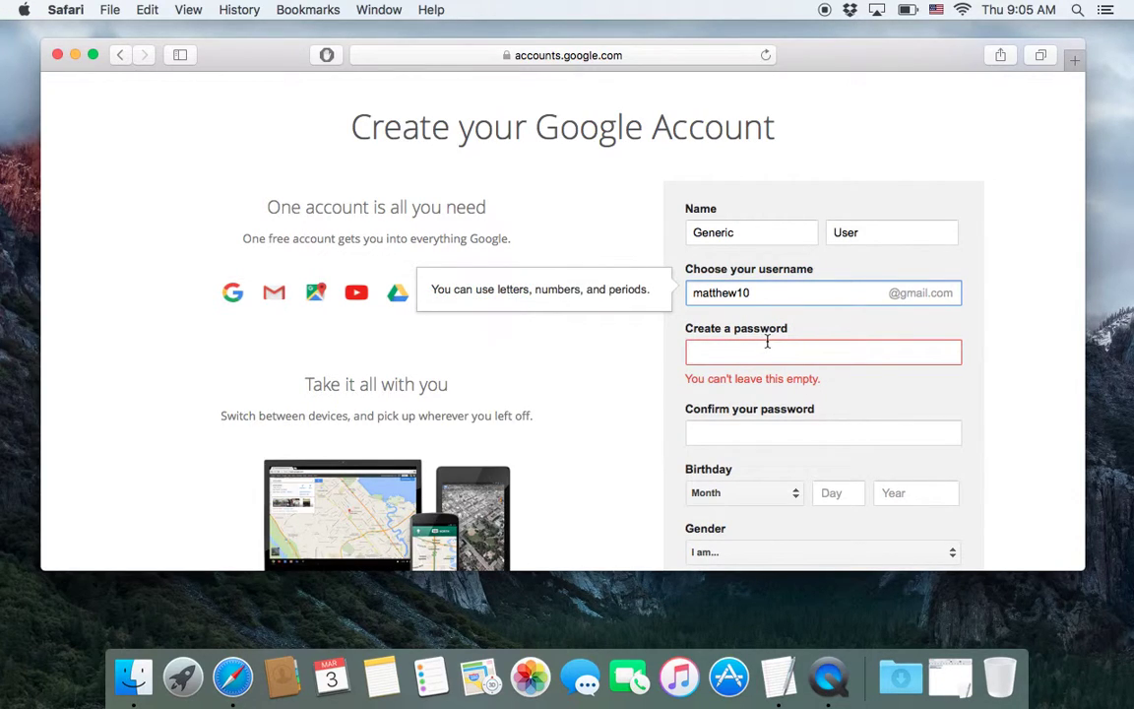
pyautogui.press('BackSpace')
pyautogui.press('BackSpace')
pyautogui.click(823, 351)
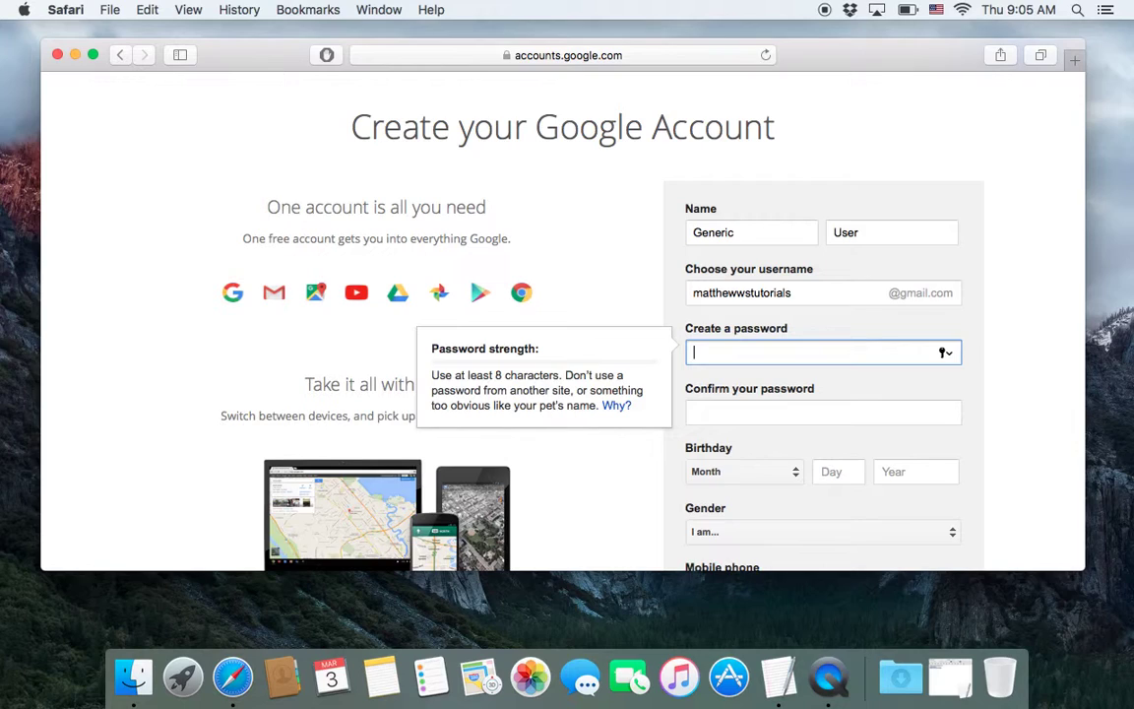
# - Type the account password and repeat it in Confirm your password
pyautogui.click(734, 407)
pyautogui.click(745, 361)
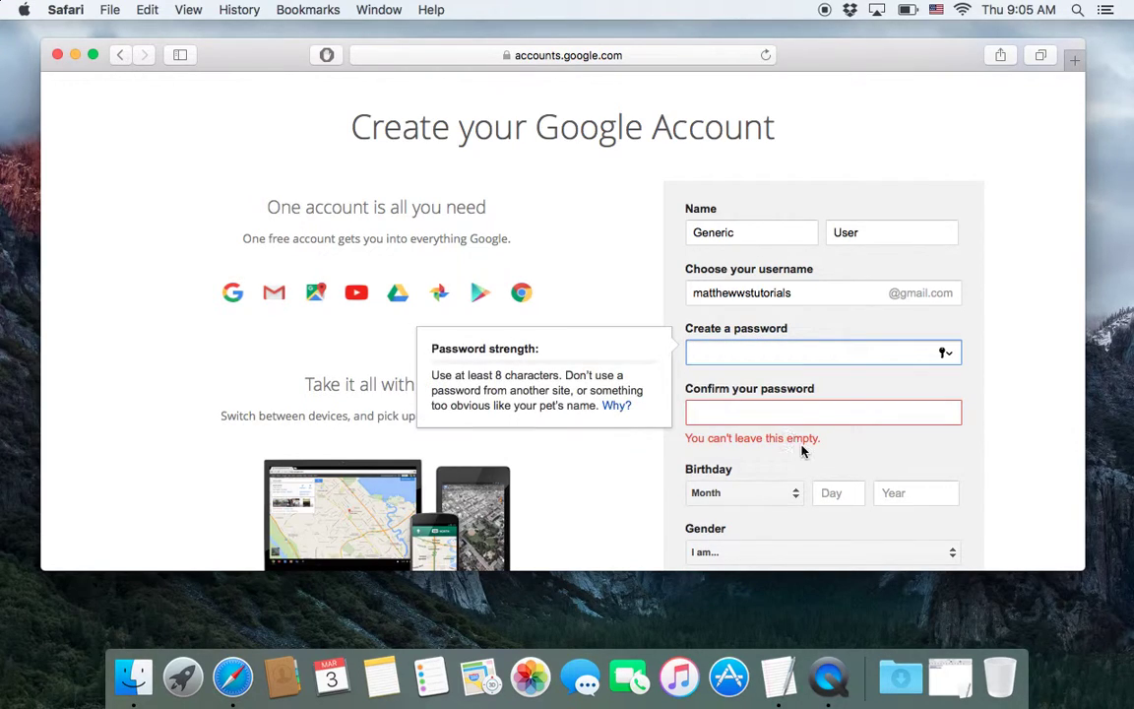
pyautogui.write('••')
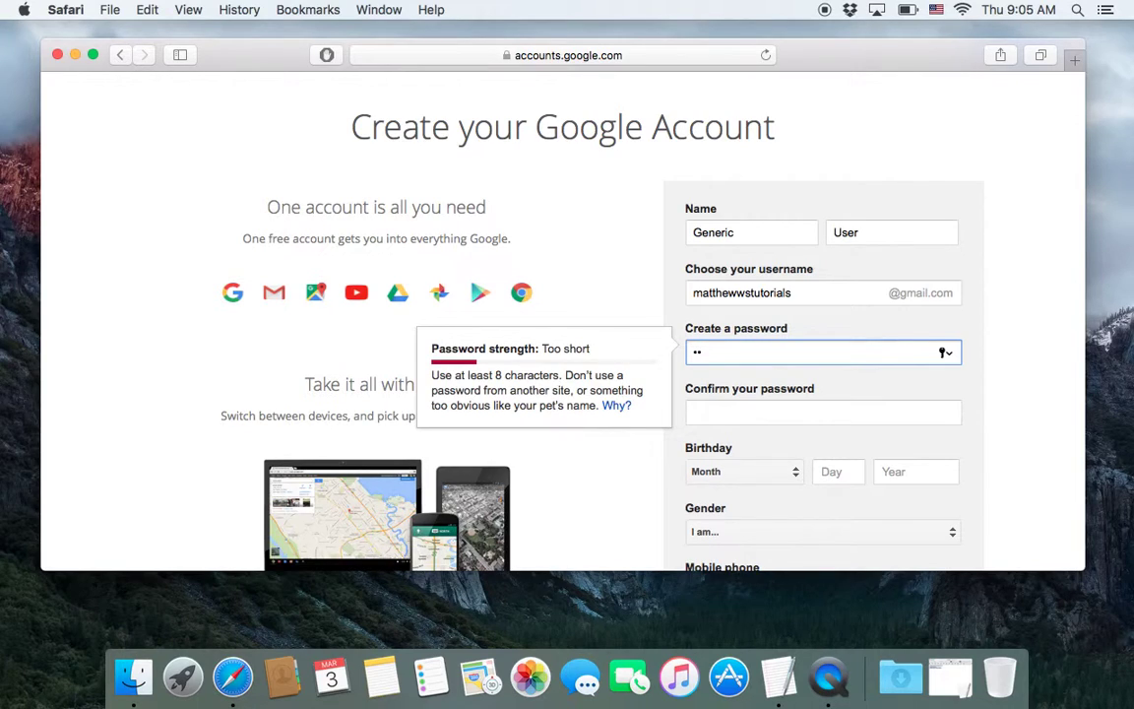
pyautogui.write('•••')
pyautogui.write('••')
pyautogui.write('•')
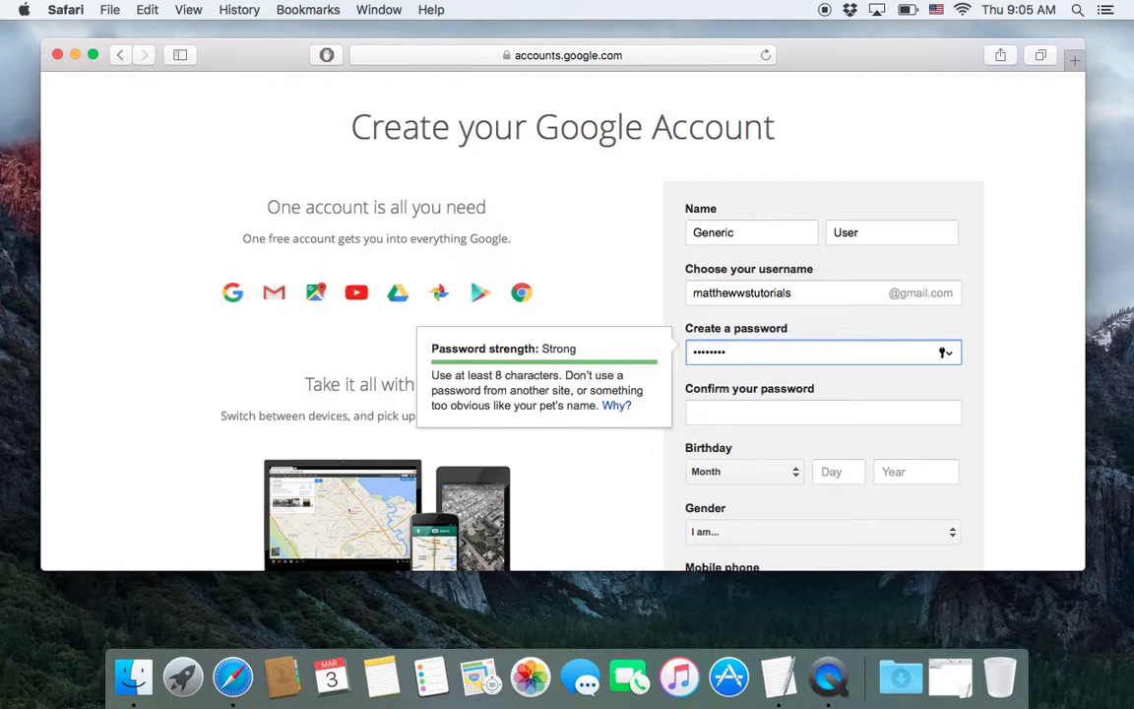
pyautogui.press('BackSpace')
pyautogui.press('BackSpace')
pyautogui.press('BackSpace')
pyautogui.press('BackSpace')
pyautogui.press('BackSpace')
pyautogui.press('BackSpace')
pyautogui.press('BackSpace')
pyautogui.press('BackSpace')
pyautogui.write('•')
pyautogui.write('••••••••••')
pyautogui.click(823, 412)
pyautogui.write('•••••••')
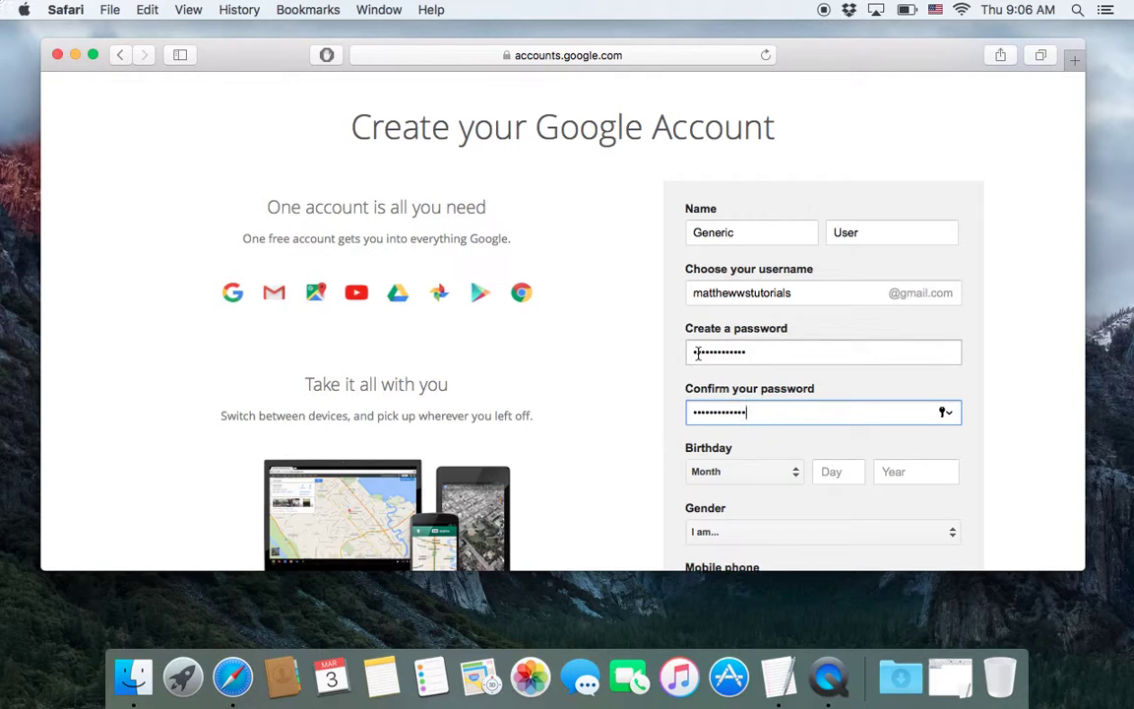
pyautogui.scroll(-3, 672, 366)
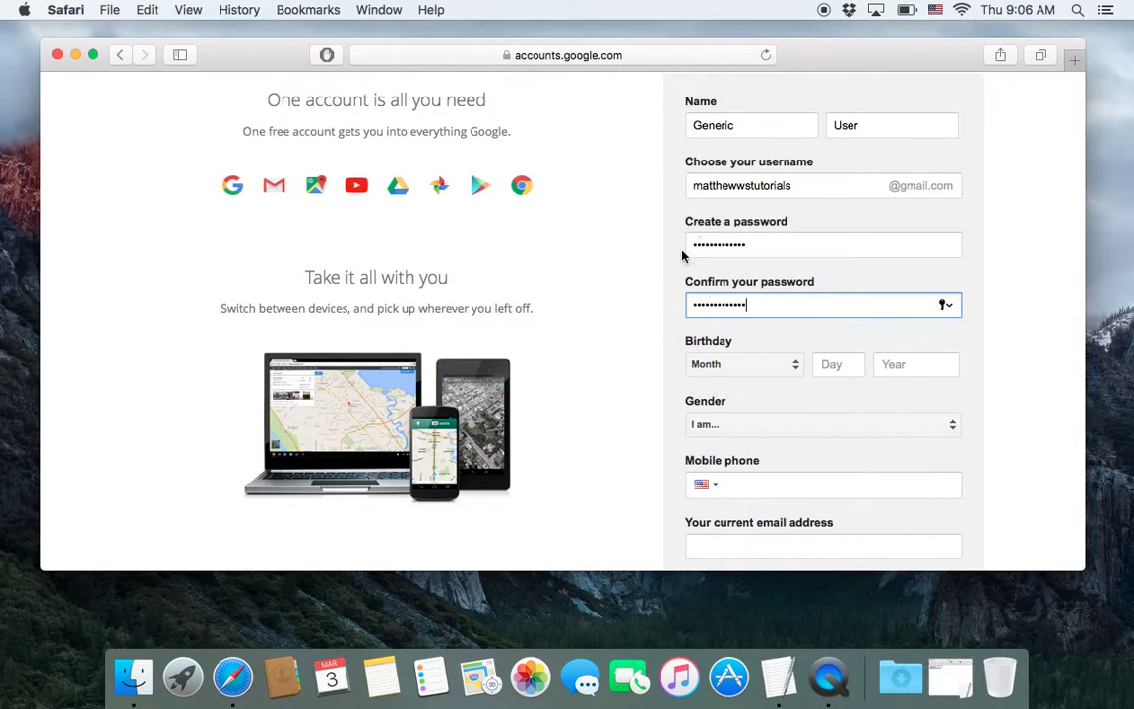
# - Set the birthday to January 1, 1990
pyautogui.click(754, 372)
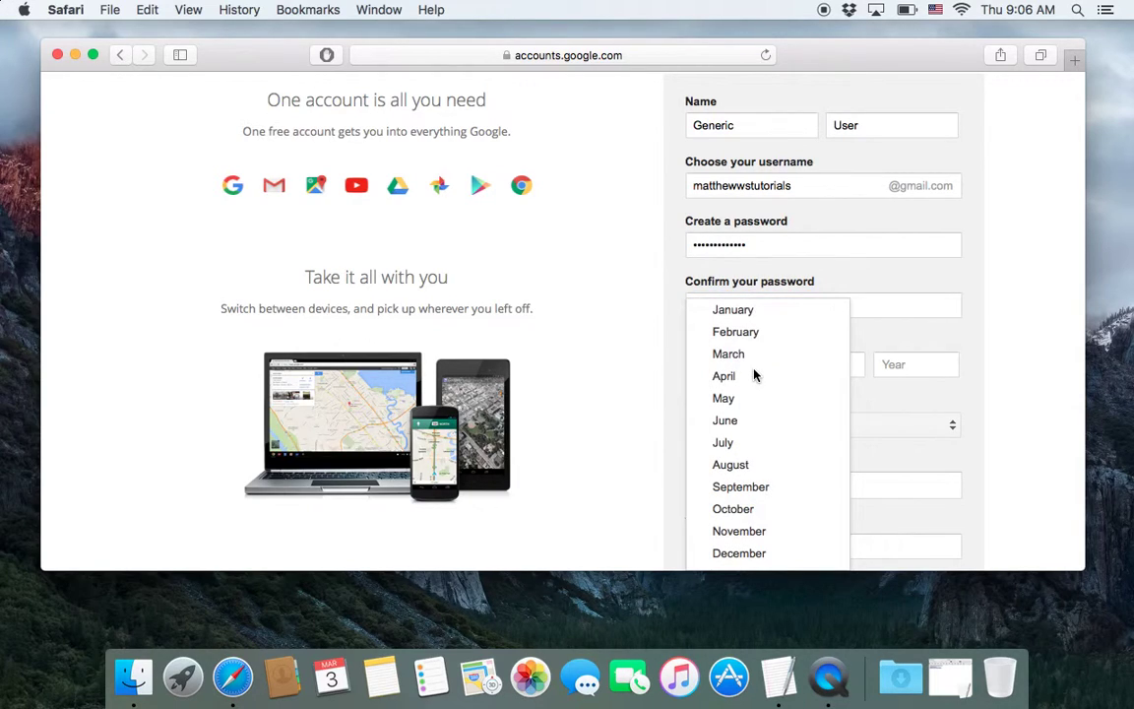
pyautogui.click(773, 315)
pyautogui.click(832, 372)
pyautogui.write('1')
pyautogui.press('Tab')
pyautogui.write('1')
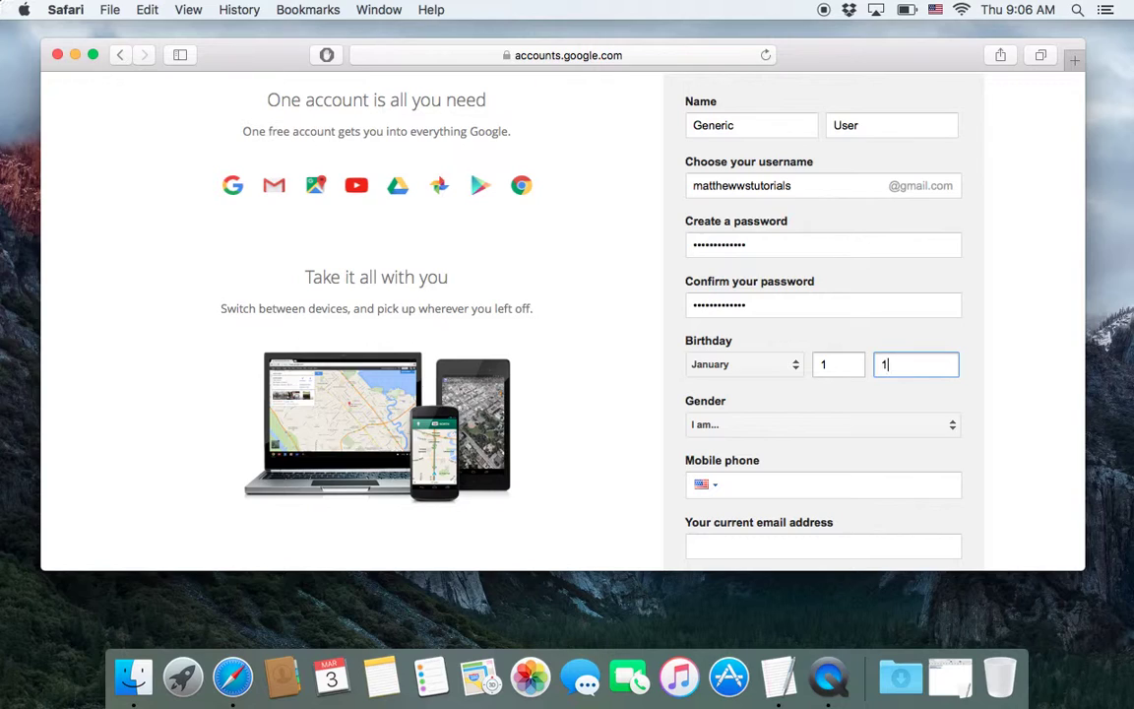
pyautogui.write('0990')
# - Choose Male as the gender
pyautogui.click(788, 425)
pyautogui.click(783, 449)
pyautogui.scroll(-5, 664, 453)
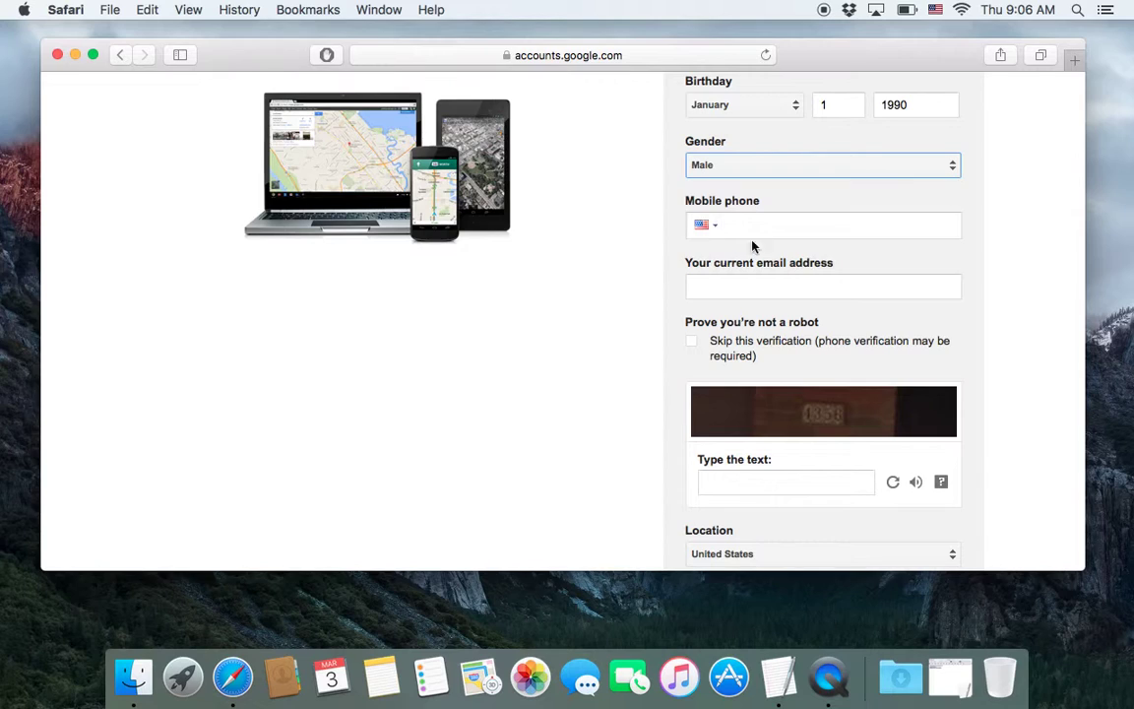
pyautogui.scroll(4, 754, 224)
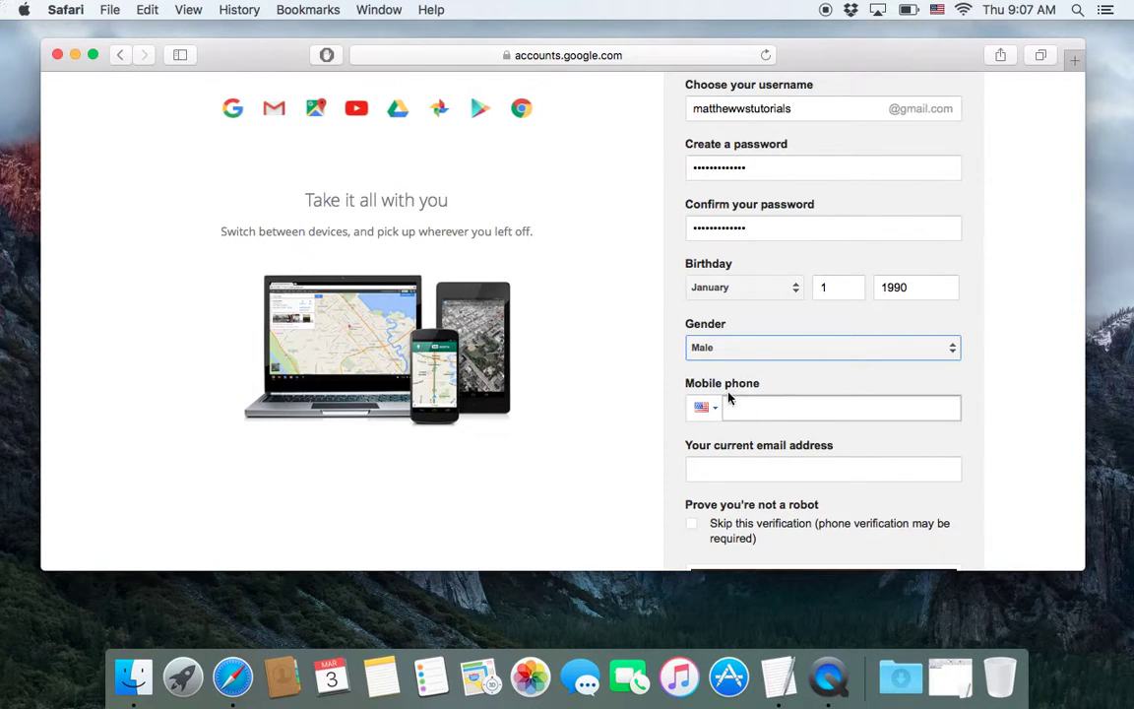
# - Enter the captcha text and tick the Terms of Service and Privacy Policy agreement
pyautogui.scroll(-3, 639, 444)
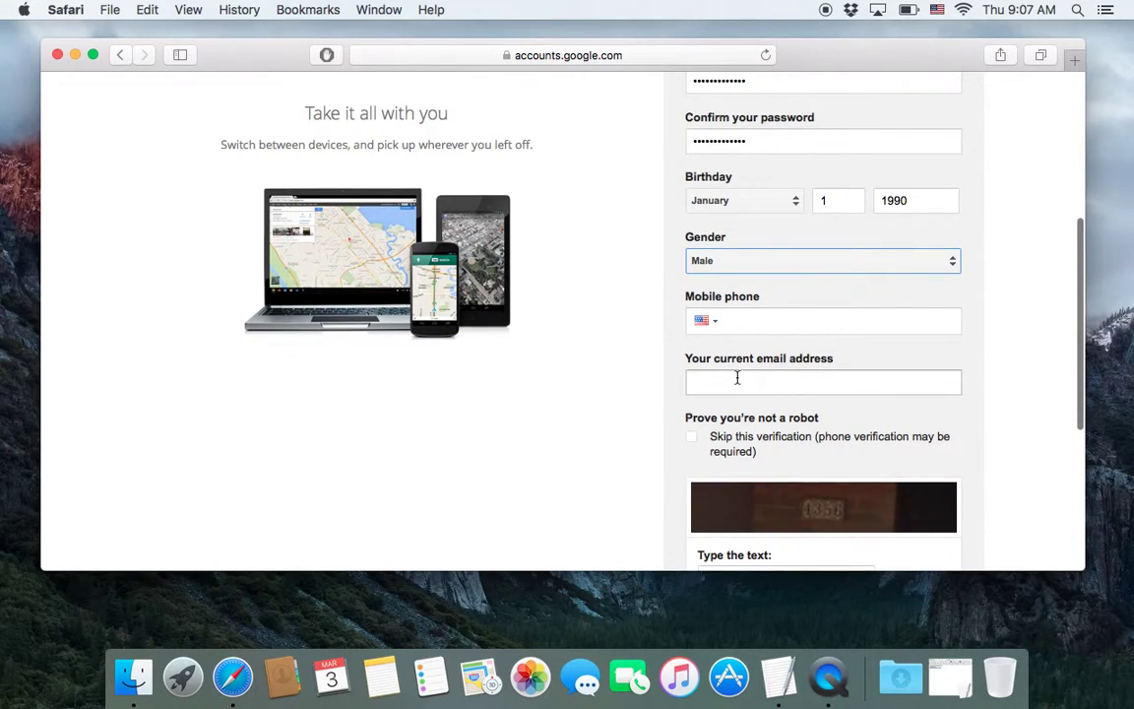
pyautogui.click(736, 378)
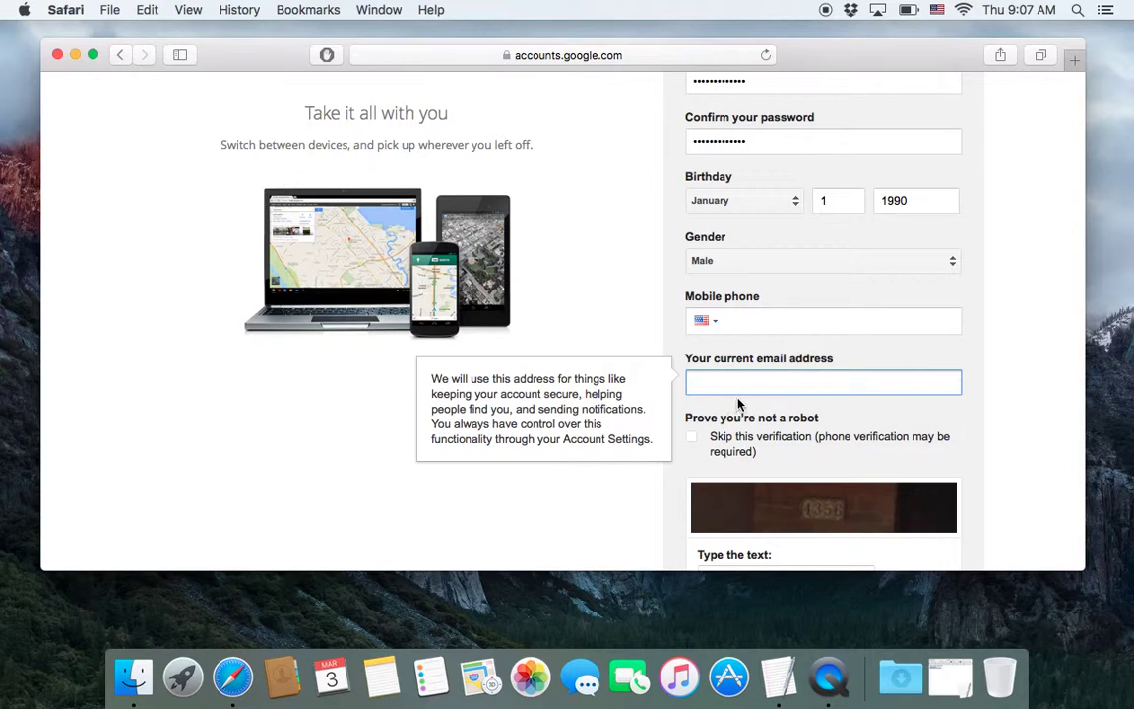
pyautogui.scroll(-2, 714, 399)
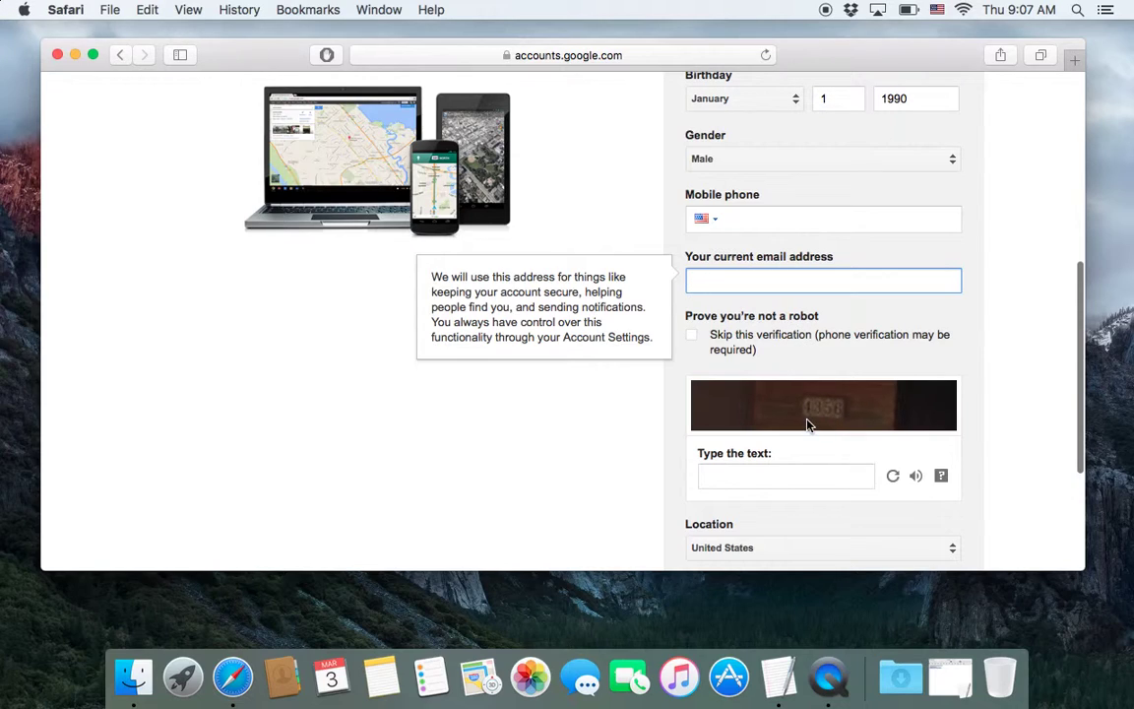
pyautogui.click(761, 476)
pyautogui.write('1356')
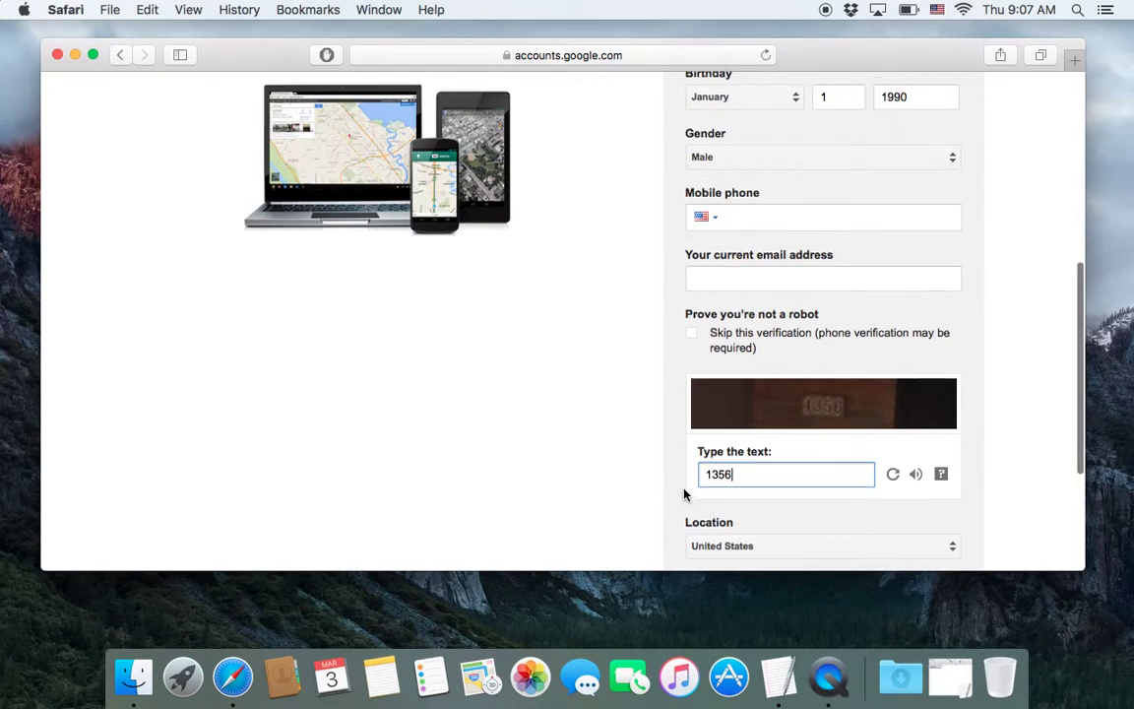
pyautogui.scroll(-3, 669, 492)
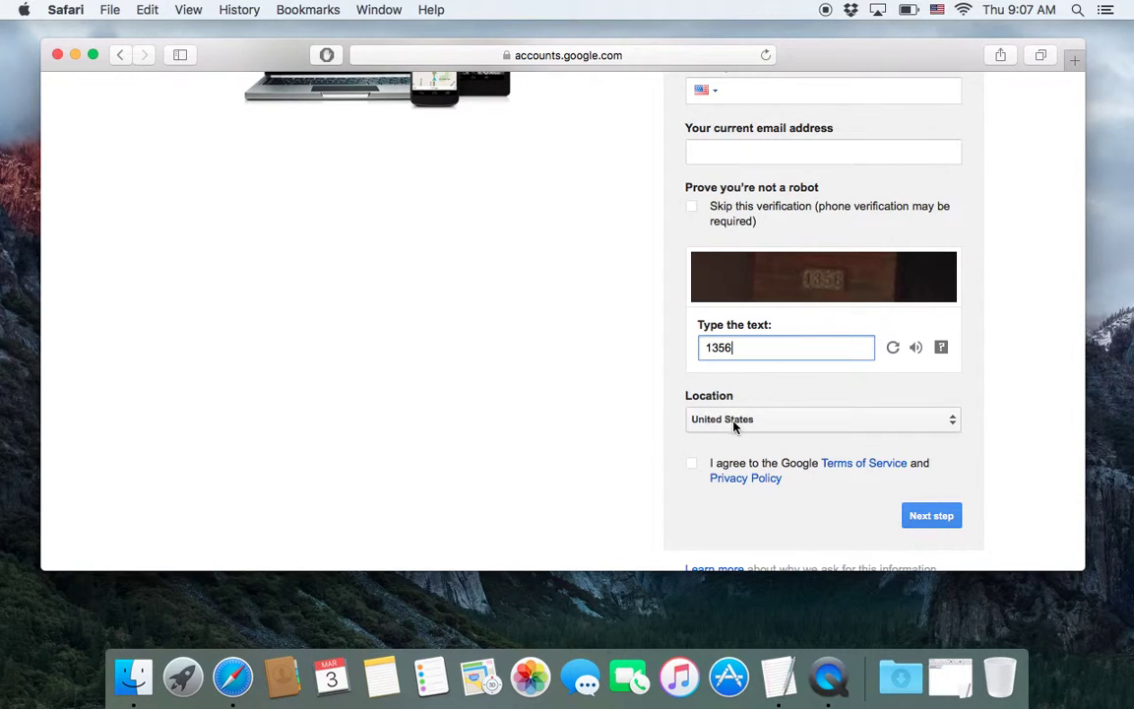
pyautogui.click(693, 463)
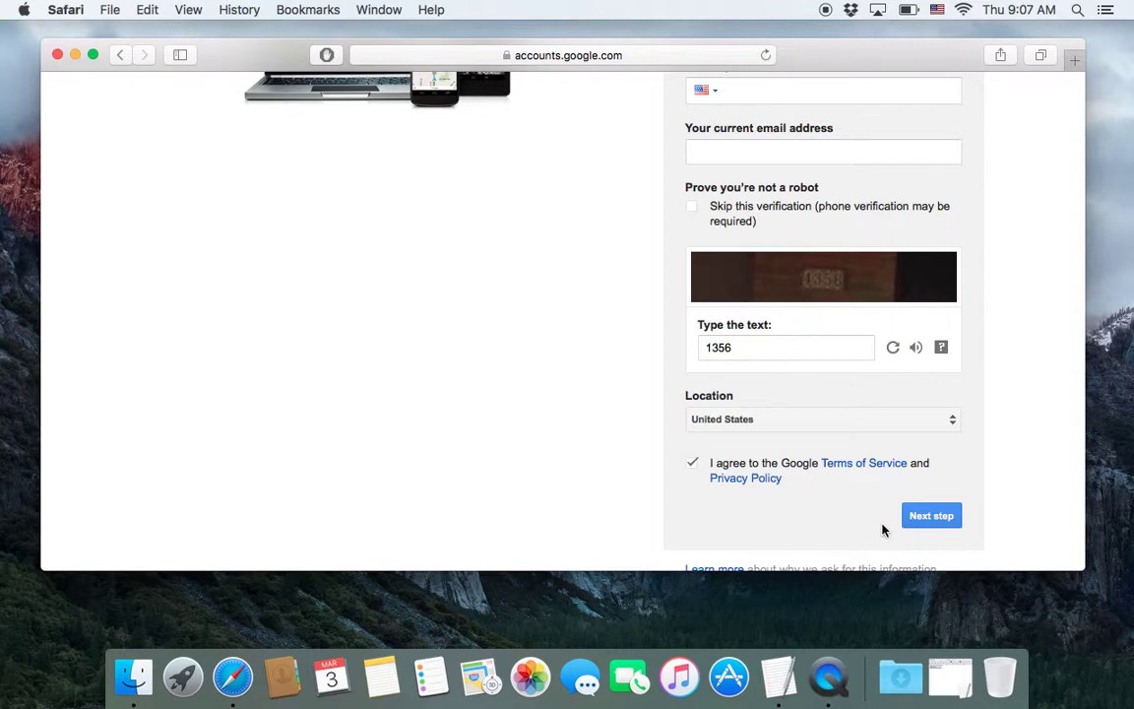
# - Submit the form with Next step and decline Safari's offer to save the password
pyautogui.click(931, 516)
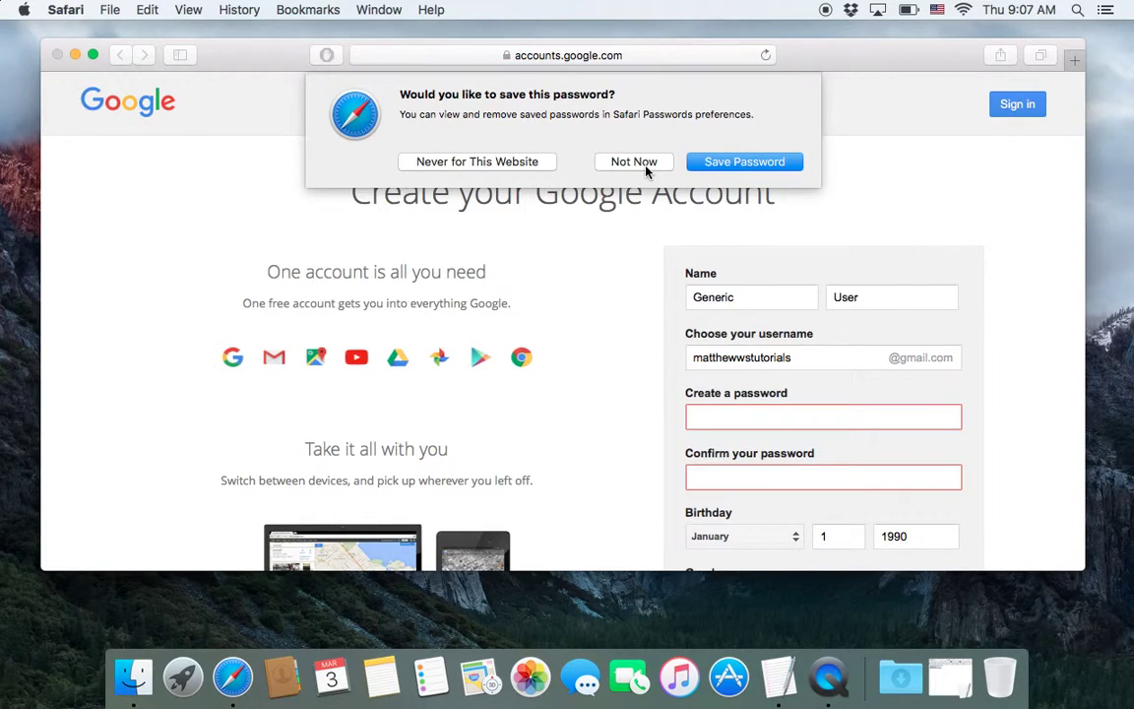
pyautogui.click(647, 169)
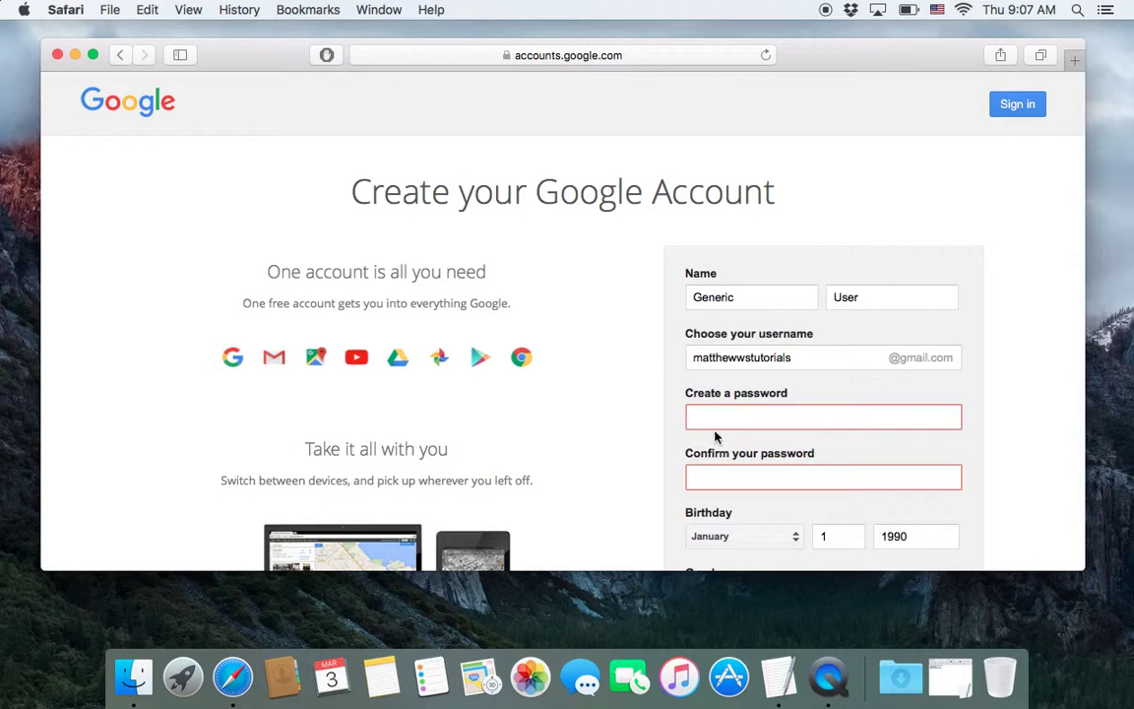
pyautogui.scroll(-3, 551, 468)
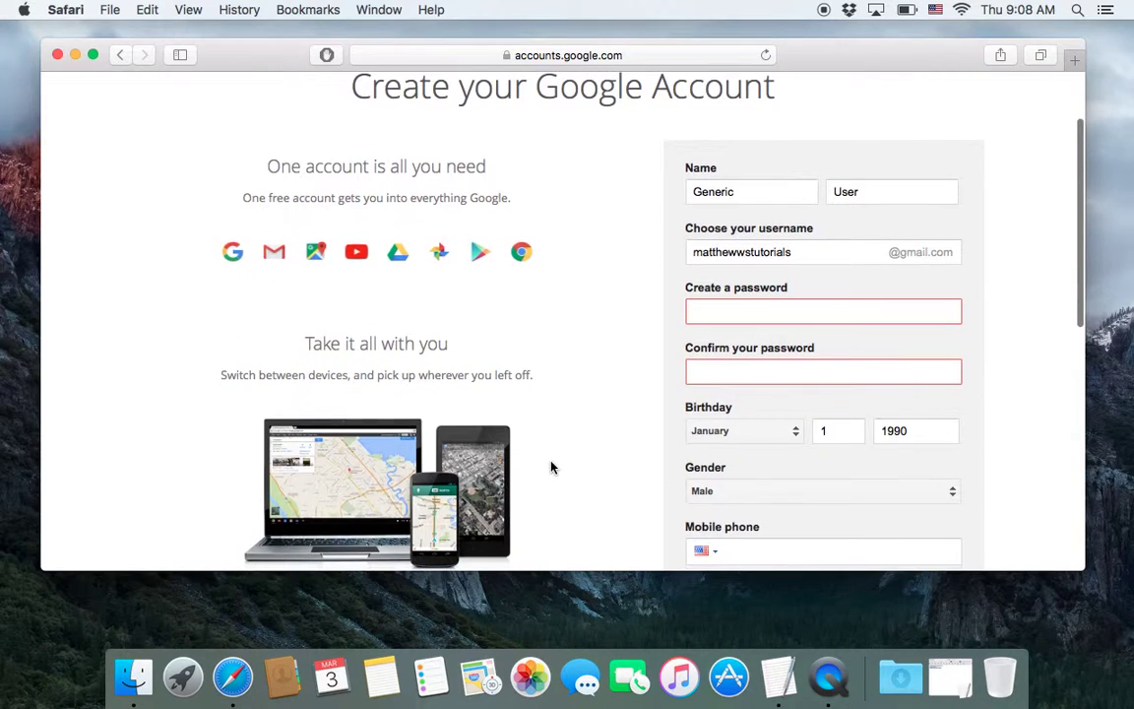
# - Re-enter the account password and its confirmation
pyautogui.click(737, 311)
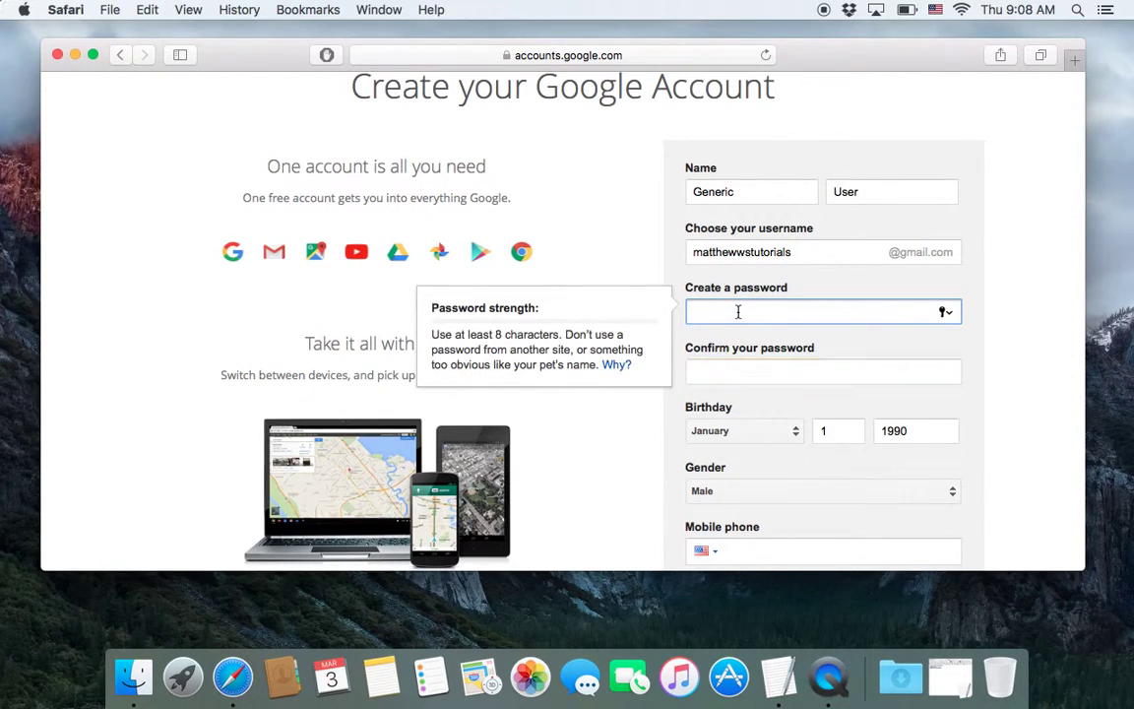
pyautogui.write('aaaa')
pyautogui.press('BackSpace')
pyautogui.press('BackSpace')
pyautogui.press('BackSpace')
pyautogui.press('BackSpace')
pyautogui.write('aaaaaaaa')
pyautogui.press('Tab')
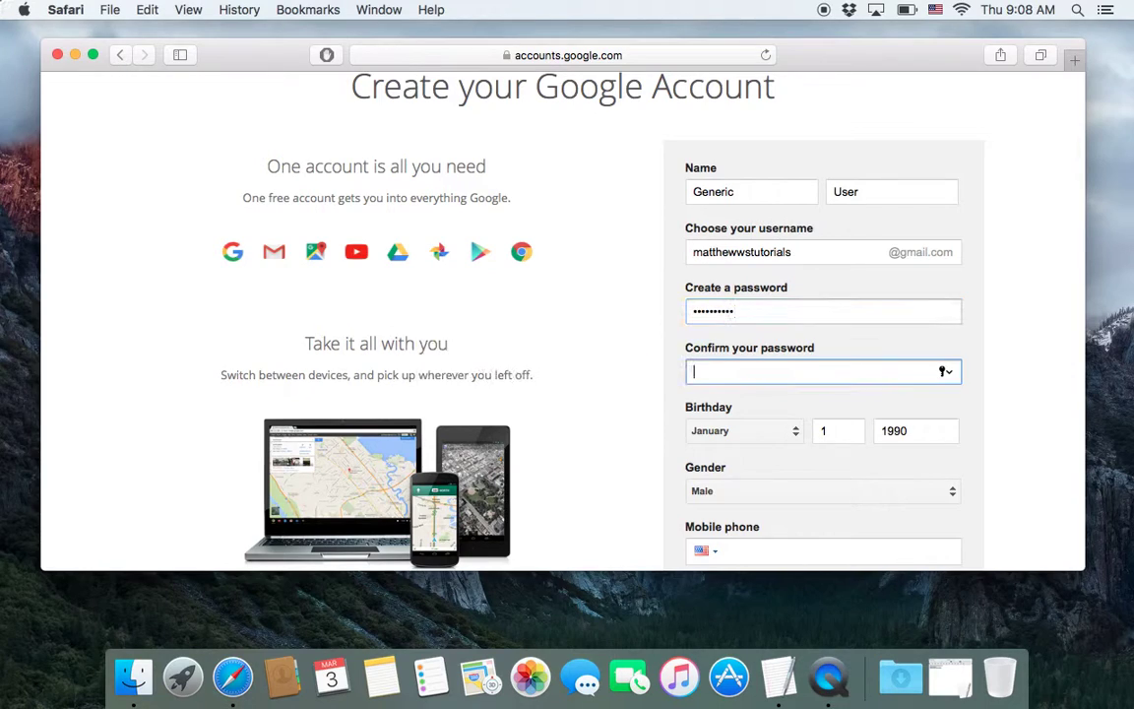
pyautogui.write('aaa')
# - Answer the new captcha, submit with Next step, and decline saving the password
pyautogui.scroll(-10, 561, 315)
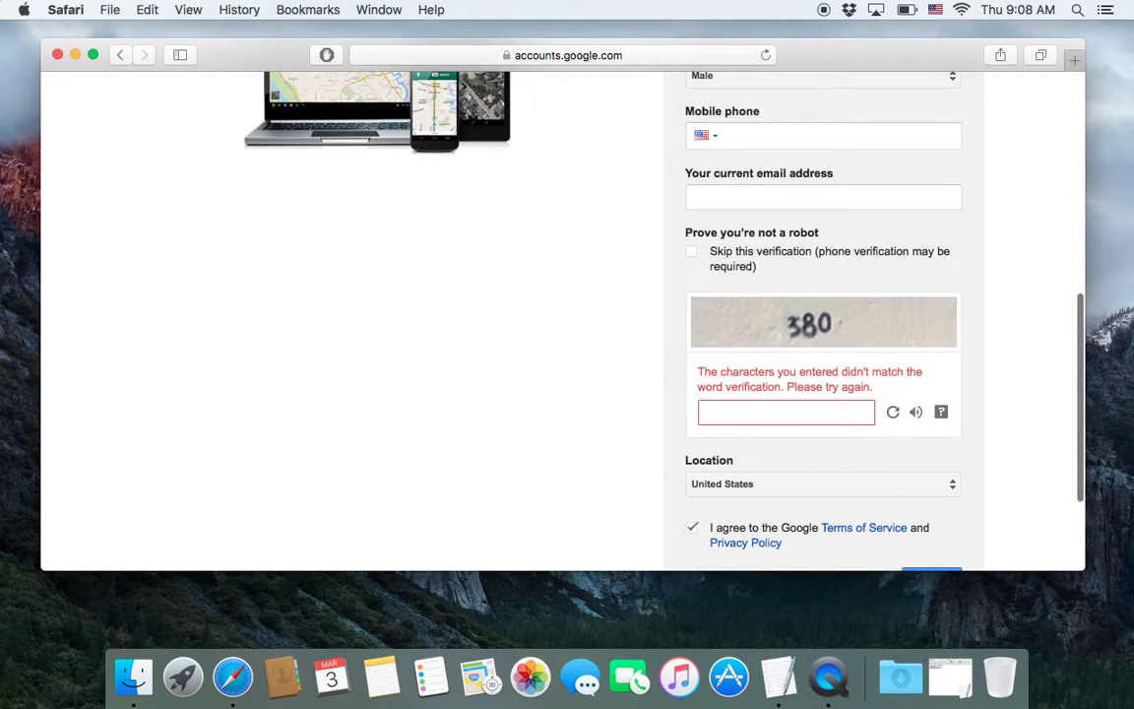
pyautogui.scroll(5, 573, 334)
pyautogui.scroll(-3, 576, 337)
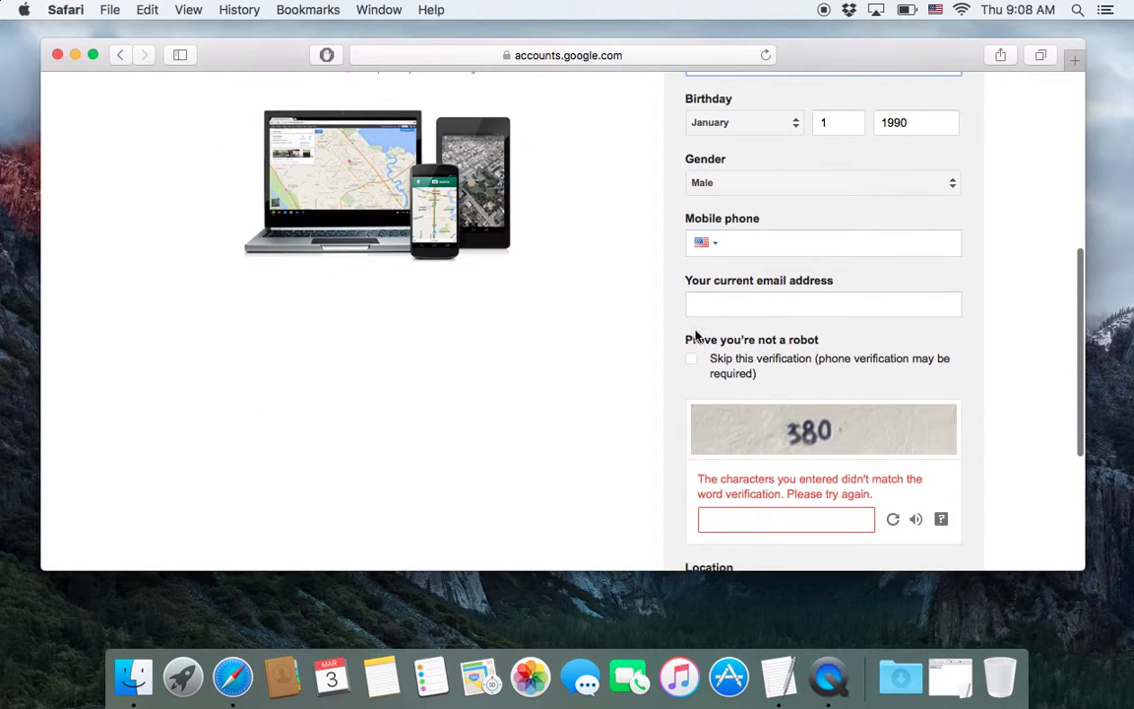
pyautogui.scroll(-3, 594, 447)
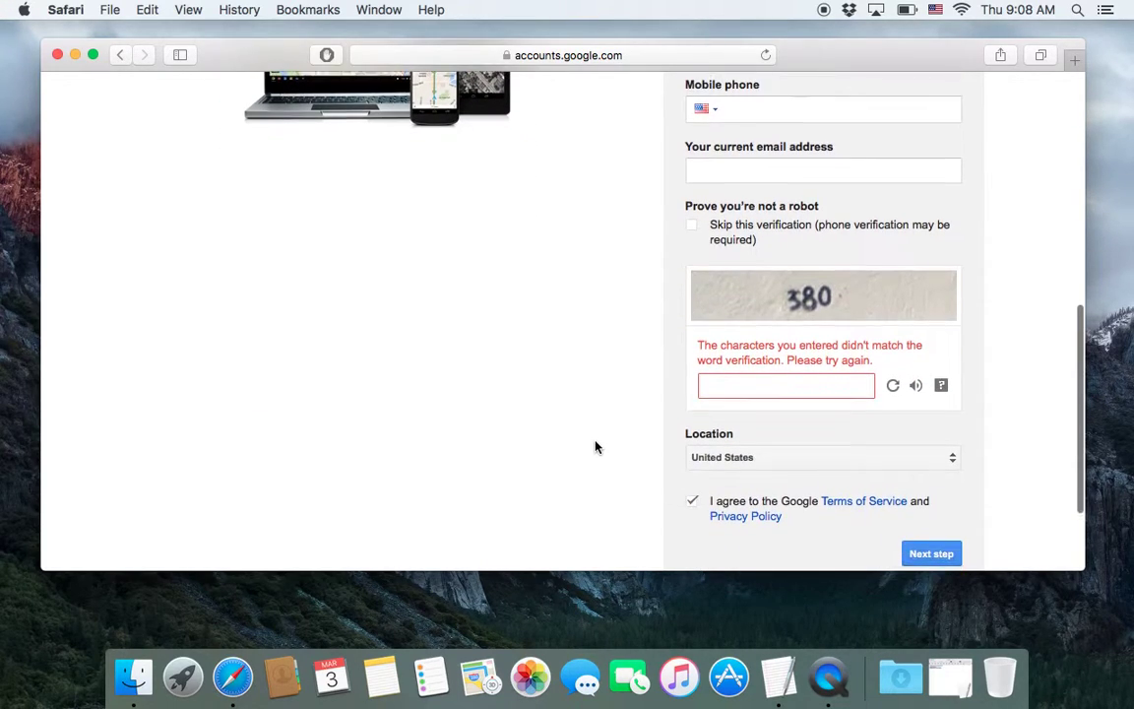
pyautogui.click(771, 384)
pyautogui.write('380')
pyautogui.scroll(-2, 926, 431)
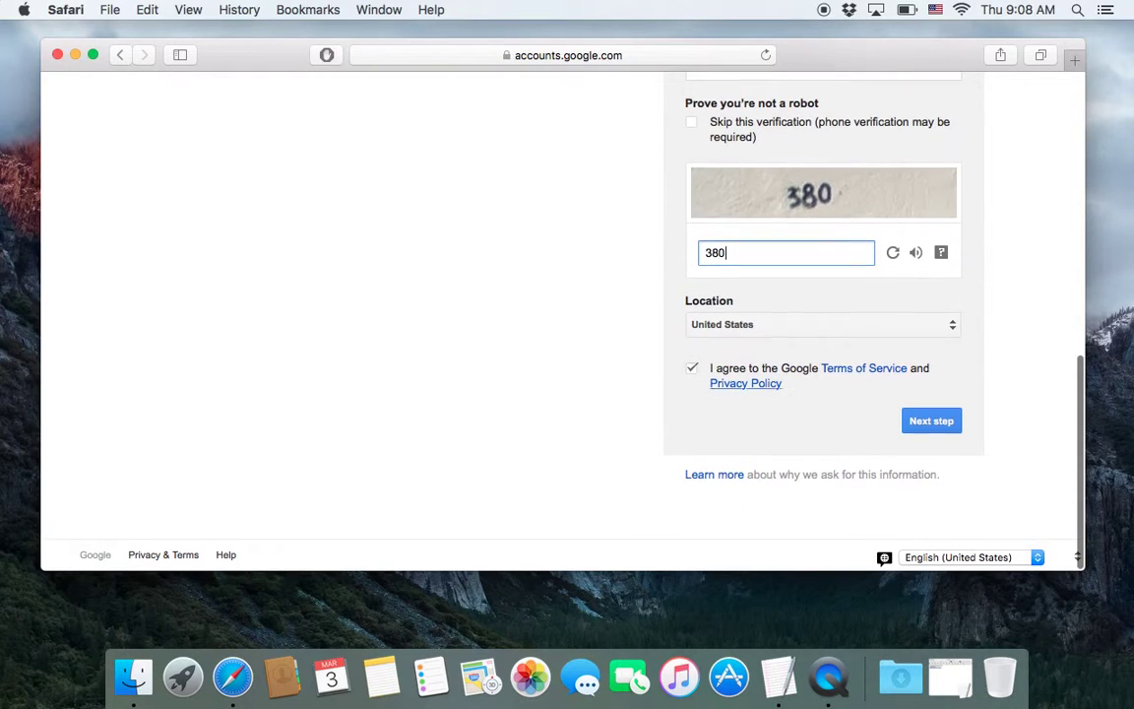
pyautogui.click(931, 428)
pyautogui.click(642, 166)
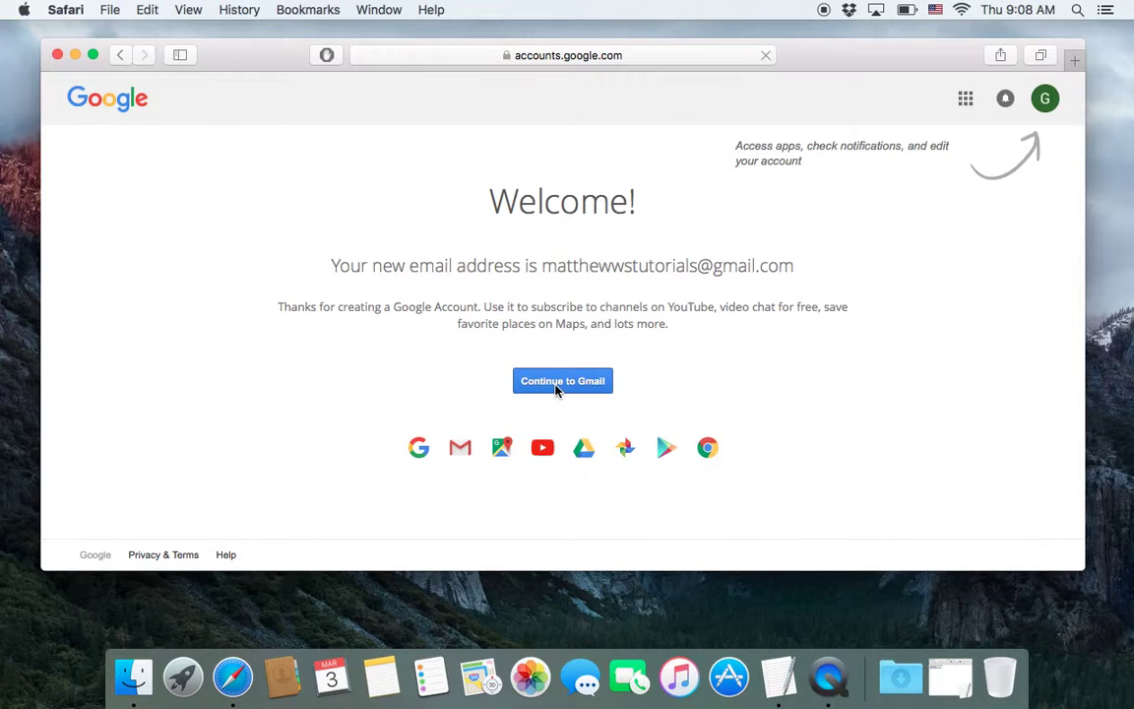
# - View the new account's profile from the avatar, then open the notifications bell
pyautogui.click(1047, 103)
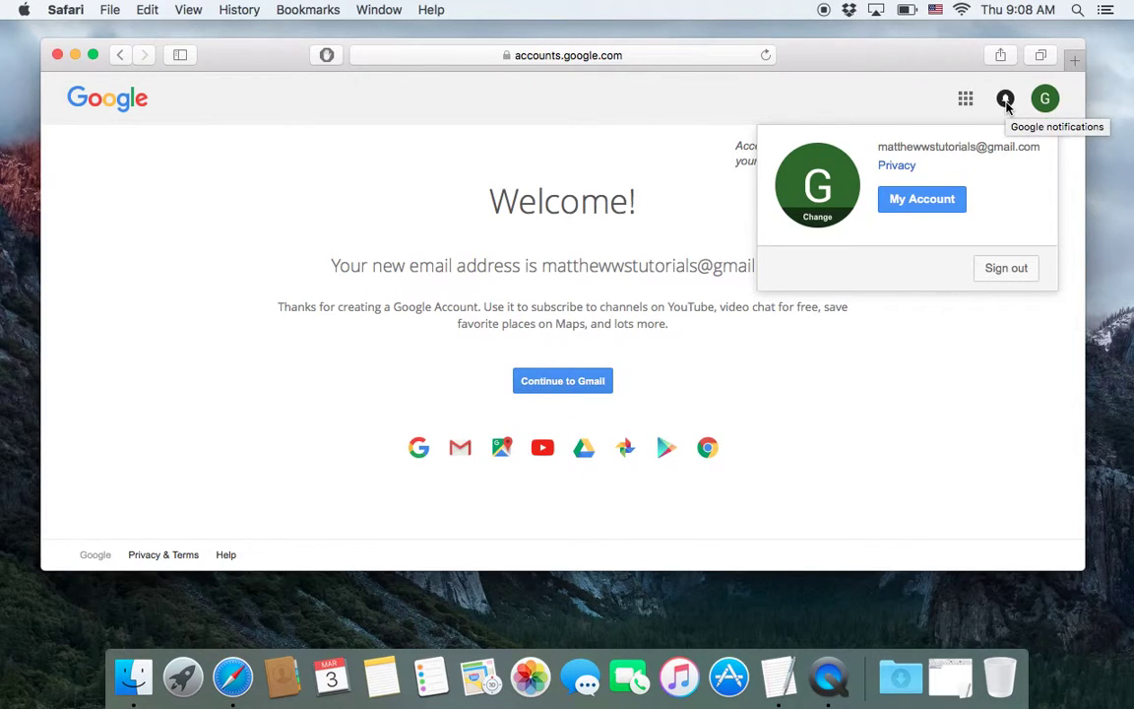
pyautogui.click(1005, 100)
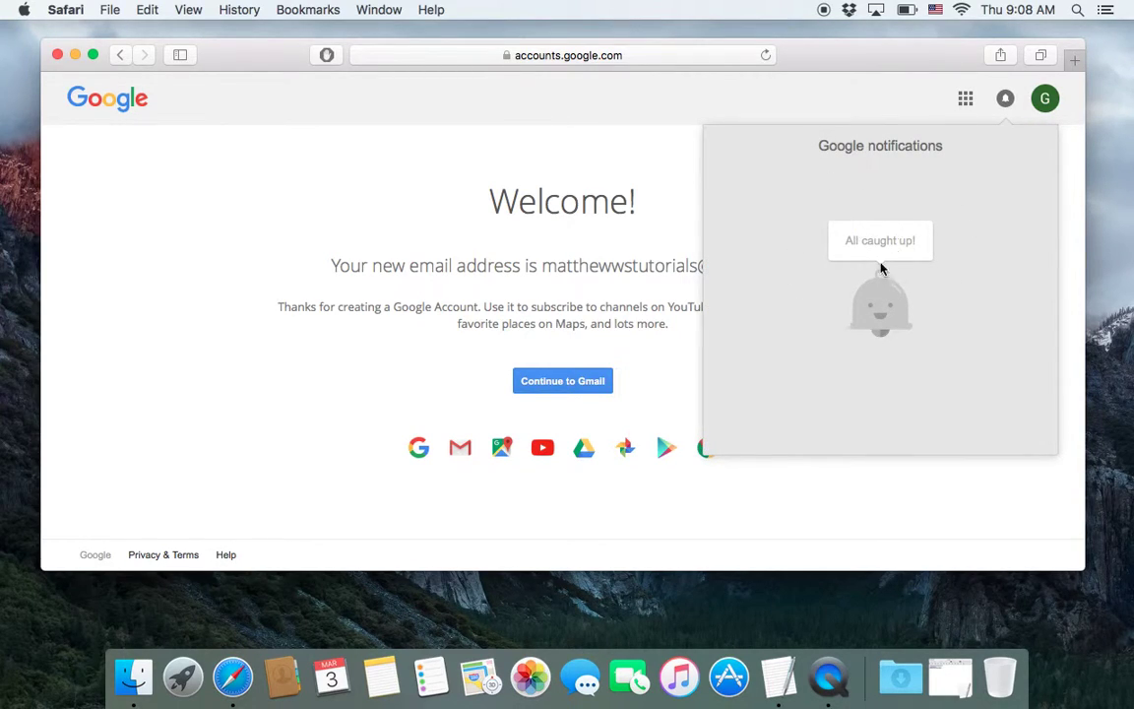
# - Dismiss the notifications panel, then browse the Google apps list and close it
pyautogui.click(1005, 101)
pyautogui.click(966, 101)
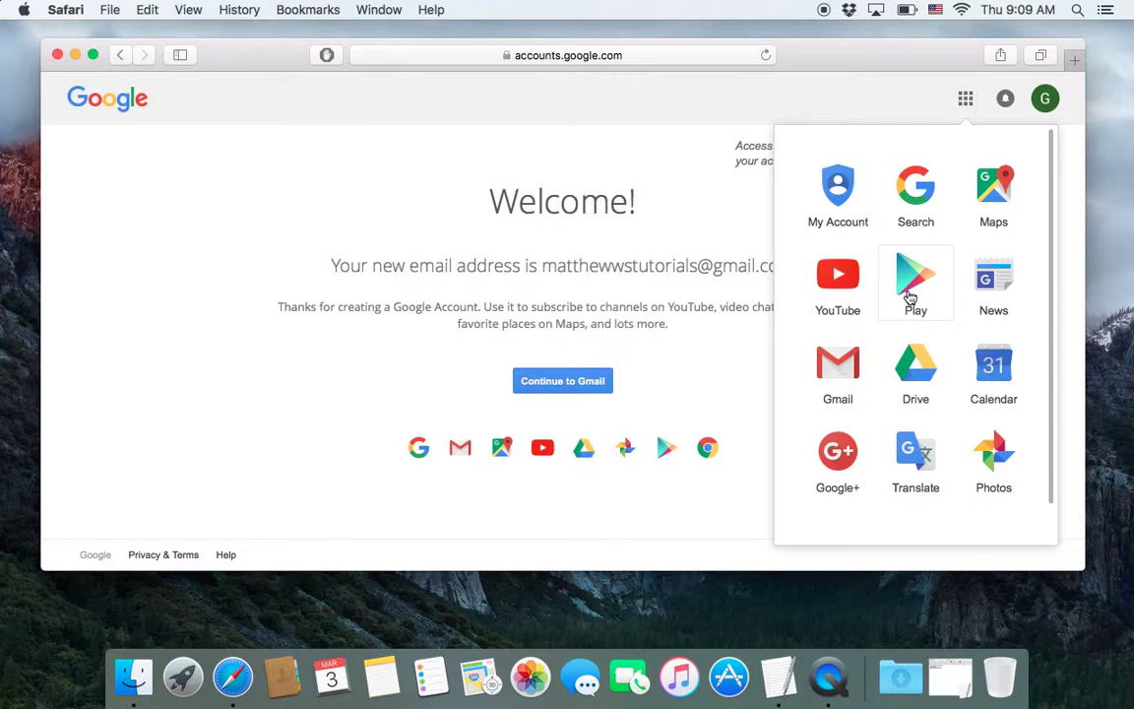
pyautogui.scroll(-5, 883, 380)
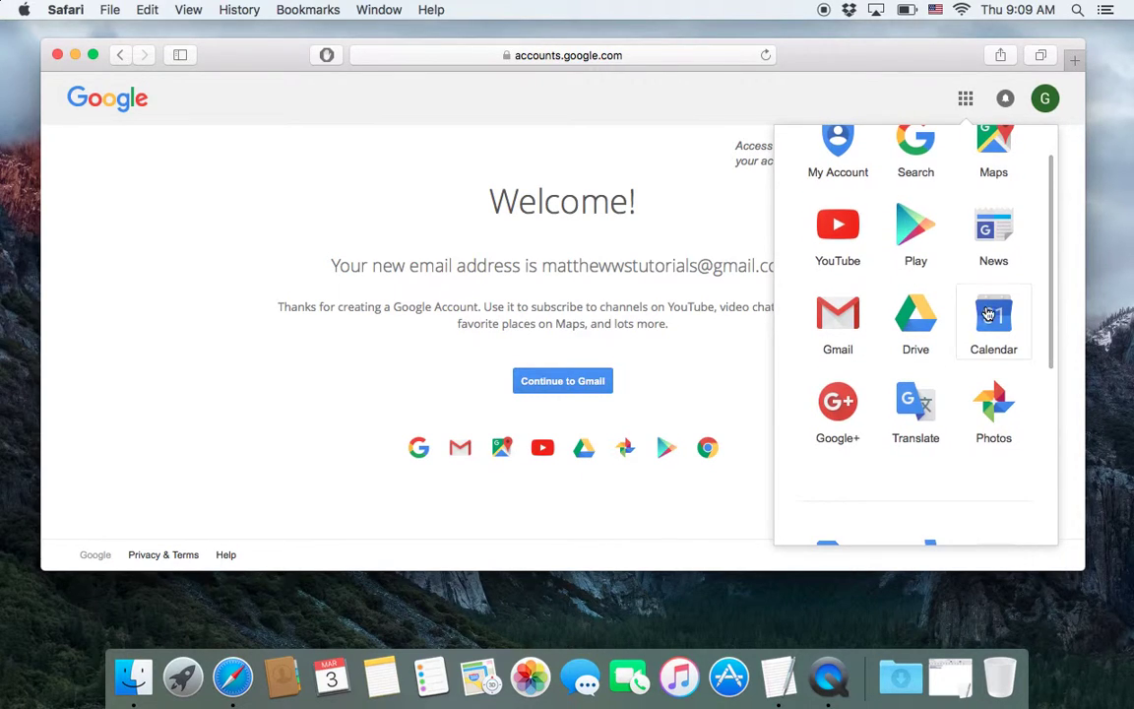
pyautogui.scroll(-5, 997, 313)
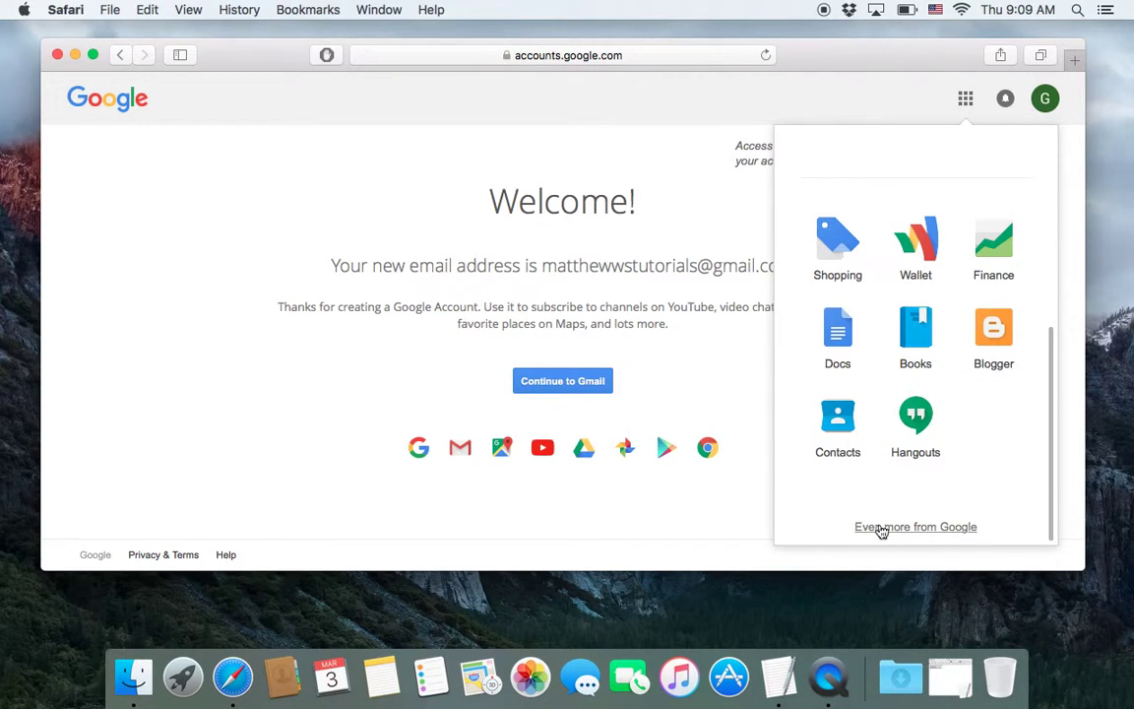
pyautogui.click(760, 386)
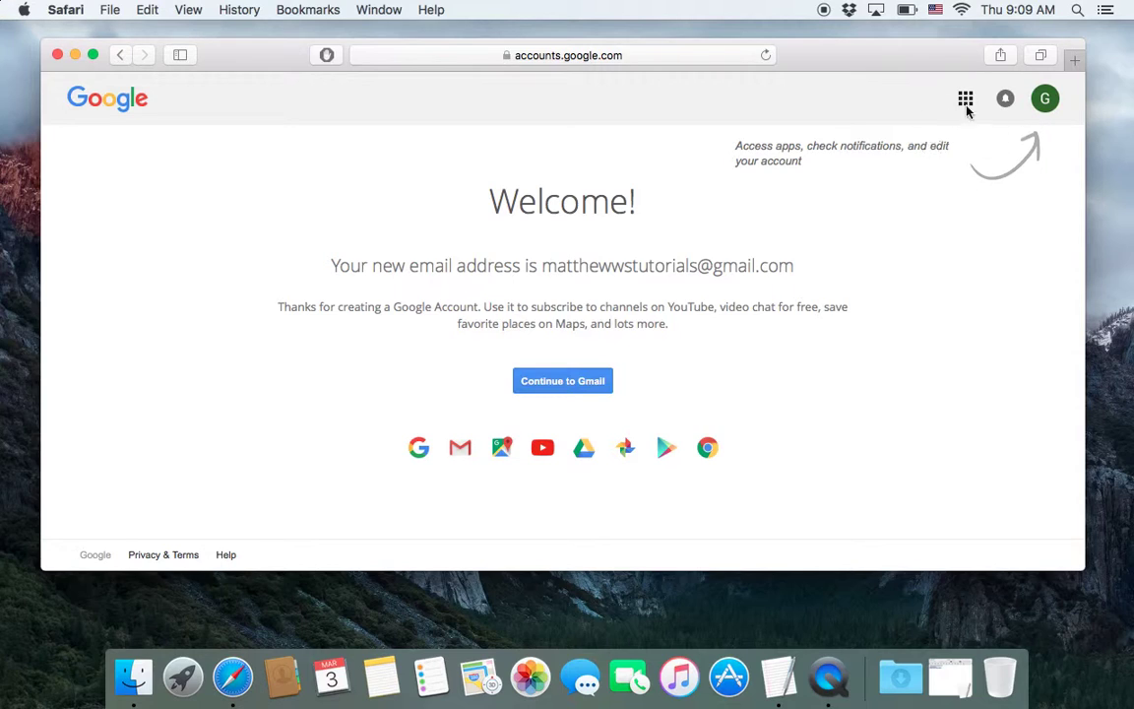
# - Continue to Gmail and step through the two-slide intro tour before closing it
pyautogui.click(569, 384)
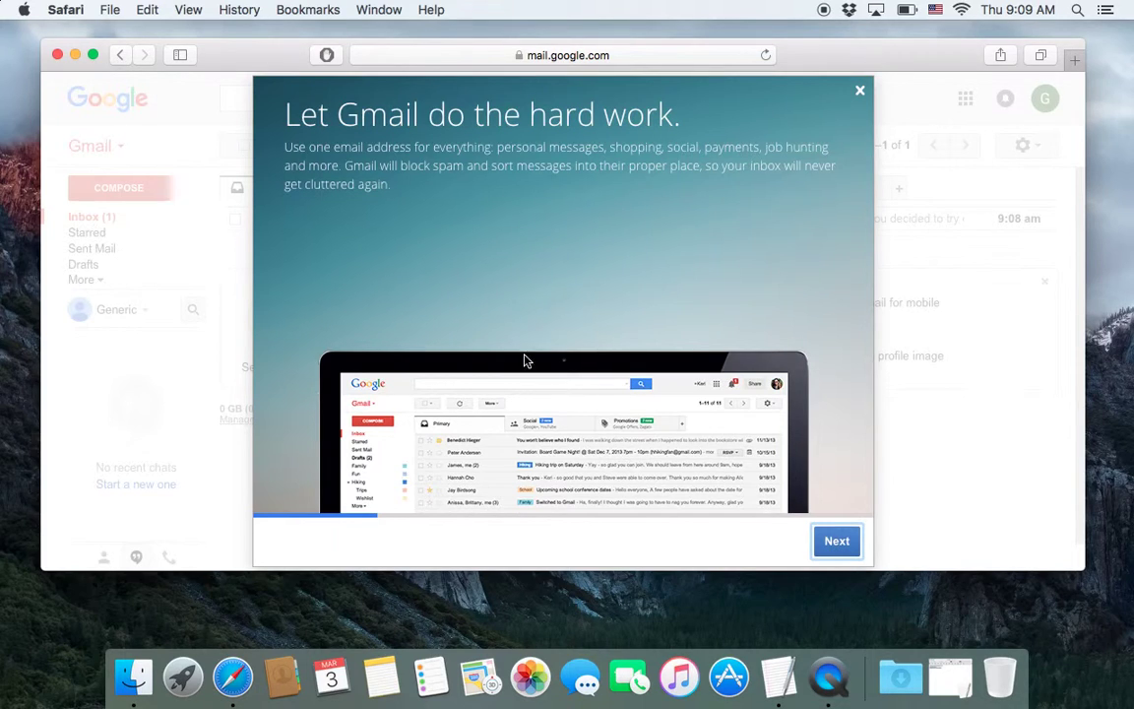
pyautogui.click(838, 551)
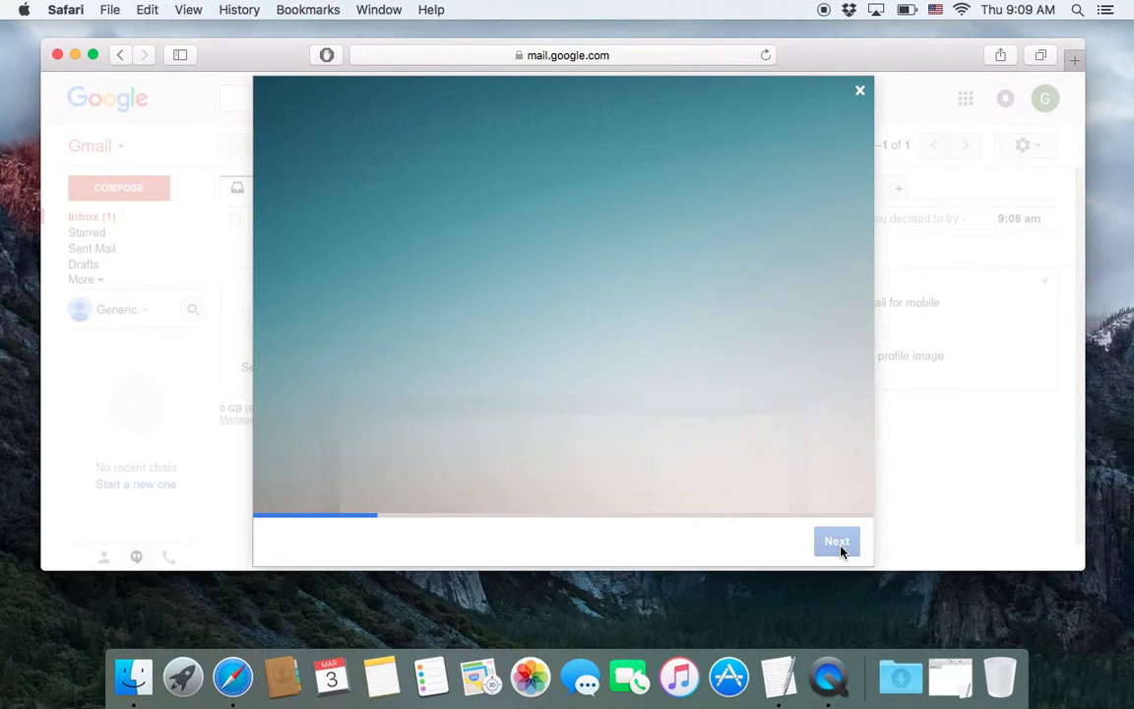
pyautogui.click(839, 544)
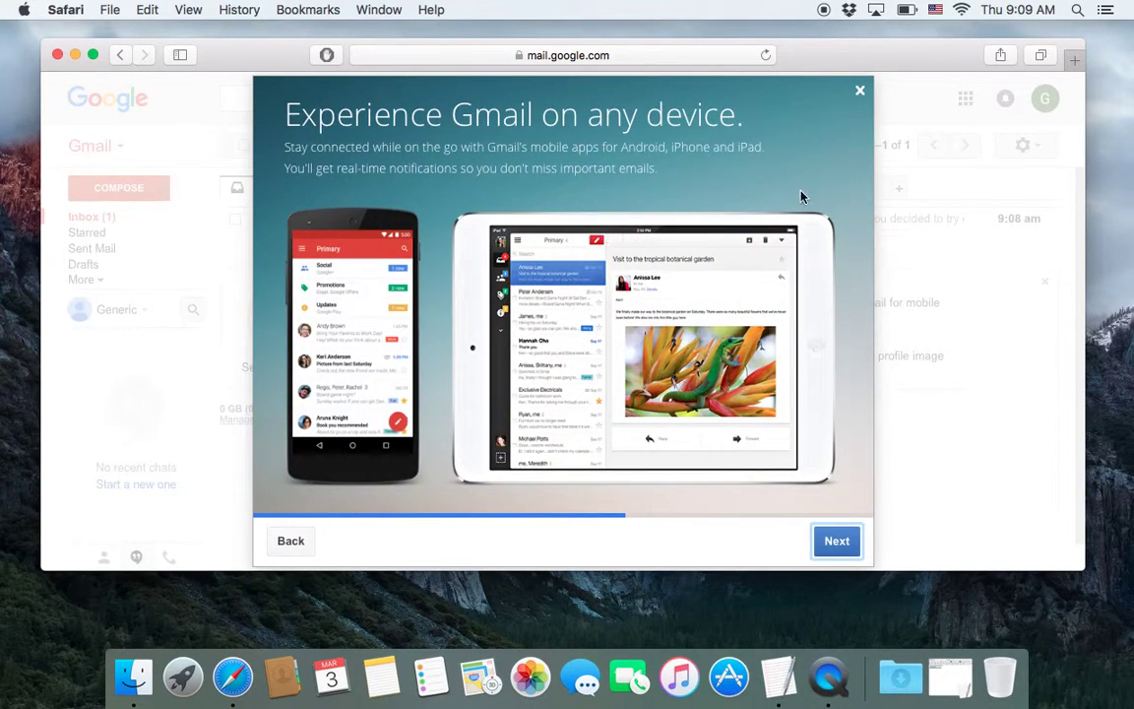
pyautogui.click(860, 94)
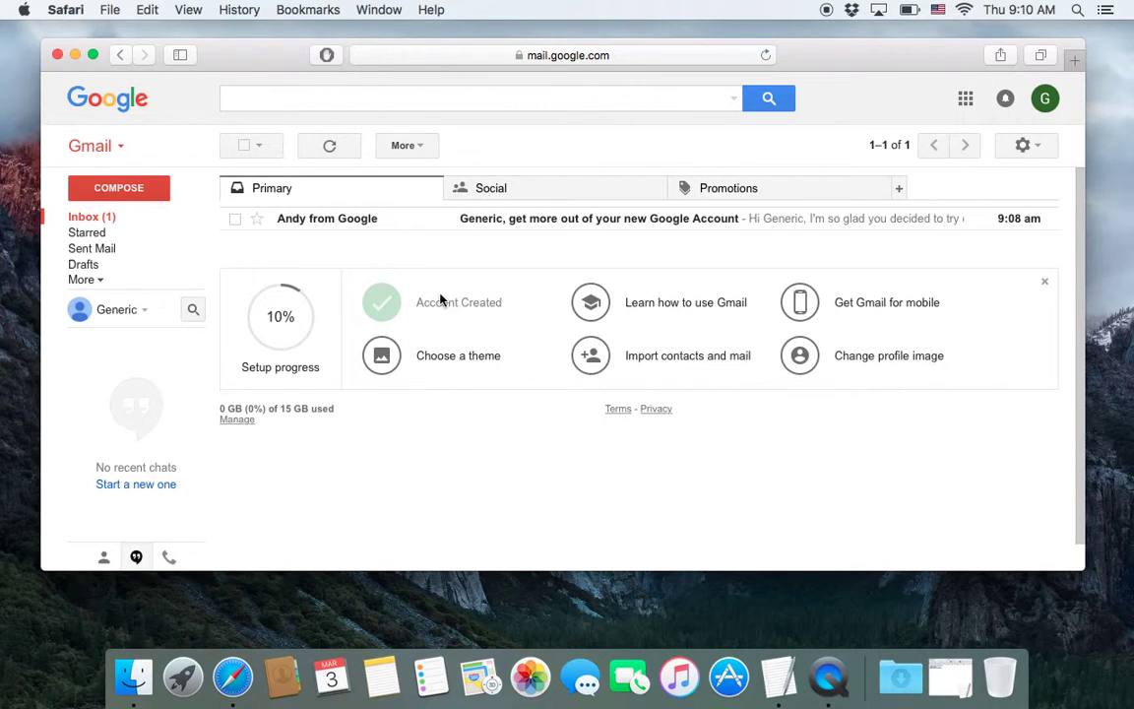
# - Dismiss the 10% setup checklist panel, then glance at the settings gear menu and close it
pyautogui.click(1045, 284)
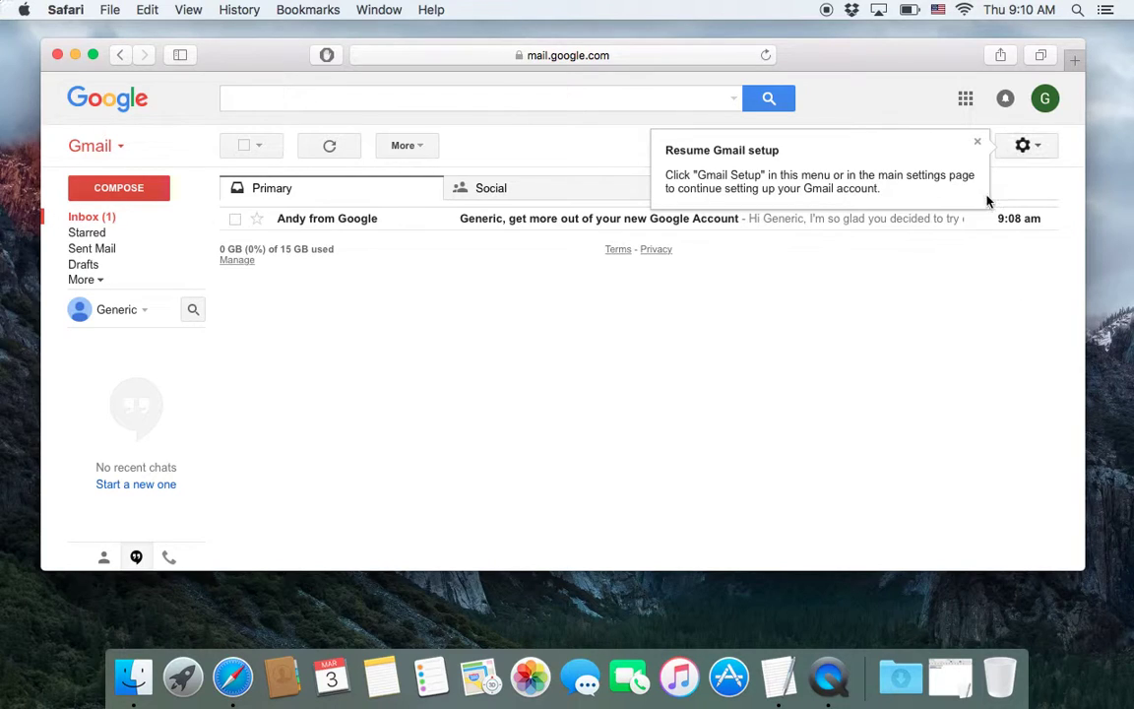
pyautogui.click(1023, 147)
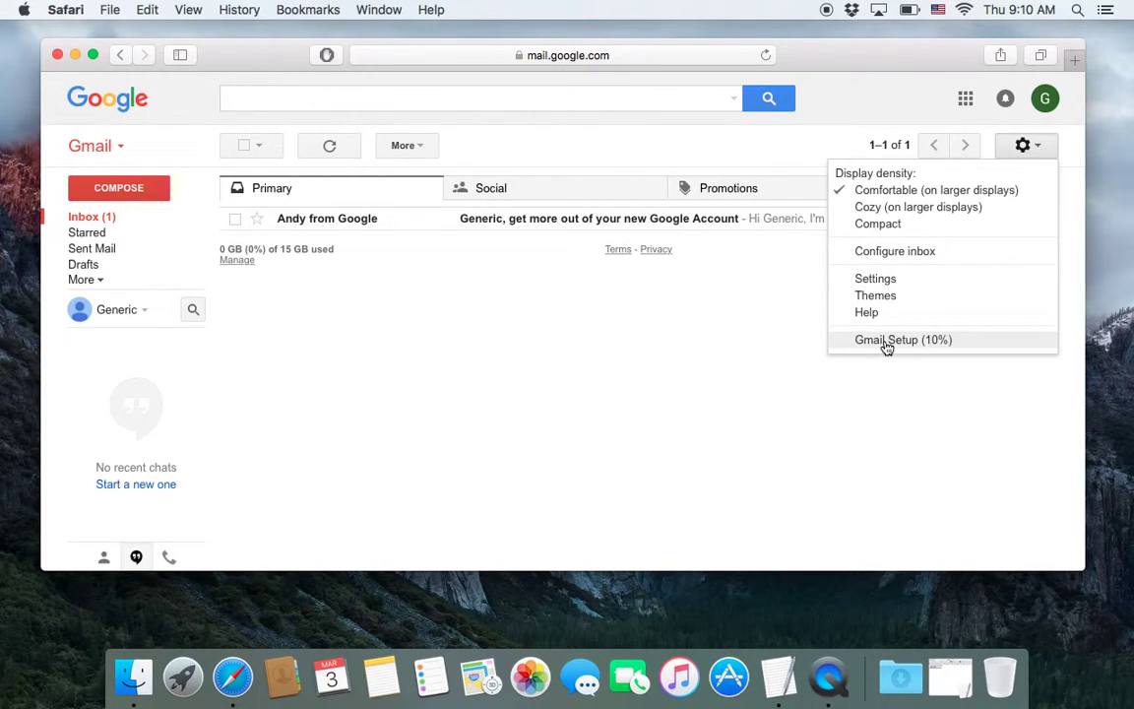
pyautogui.click(753, 338)
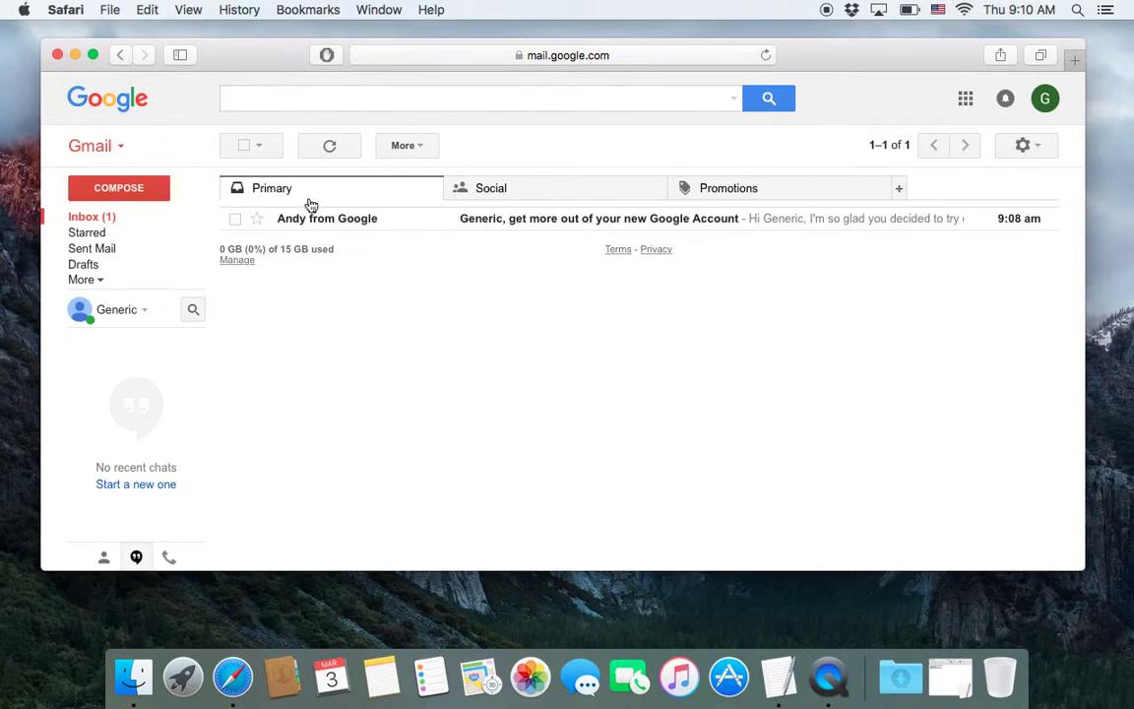
# - Check the Social and Promotions tabs twice, ending on the empty Promotions tab
pyautogui.click(551, 190)
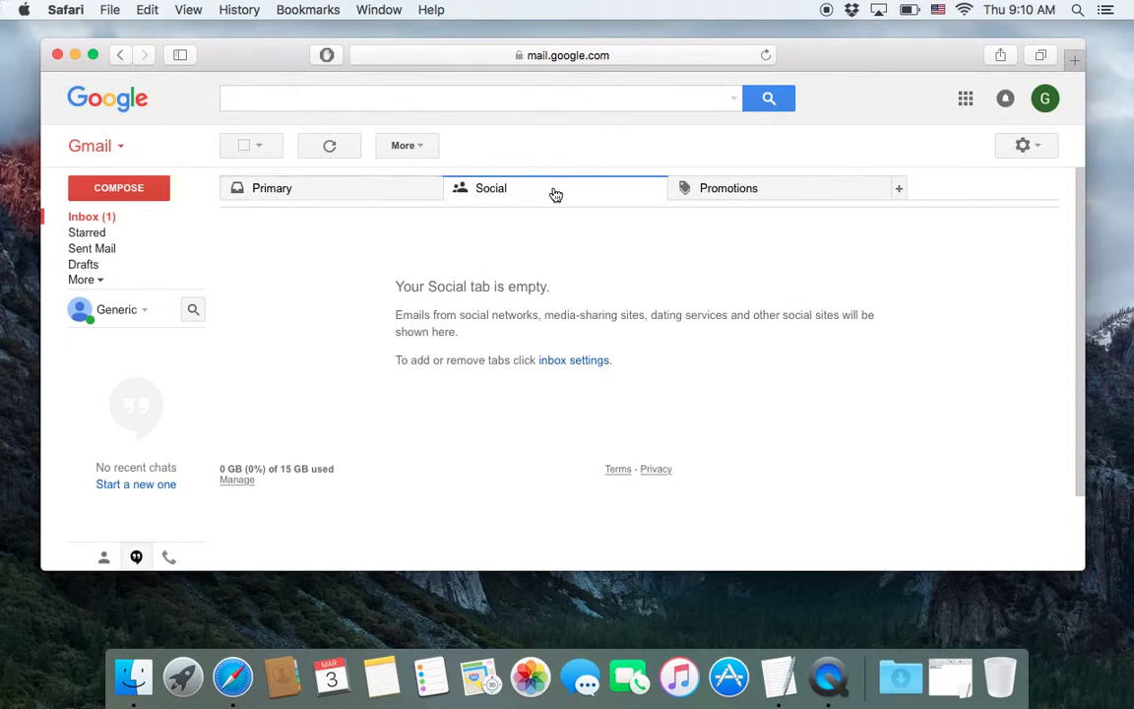
pyautogui.click(726, 193)
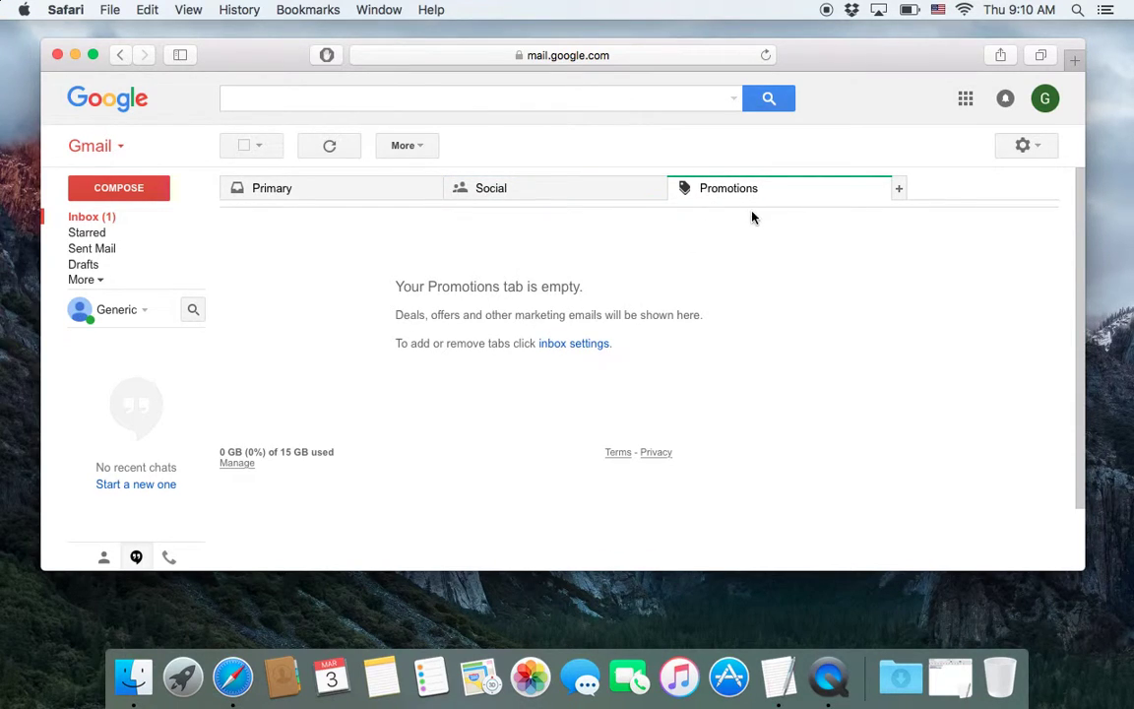
pyautogui.click(387, 196)
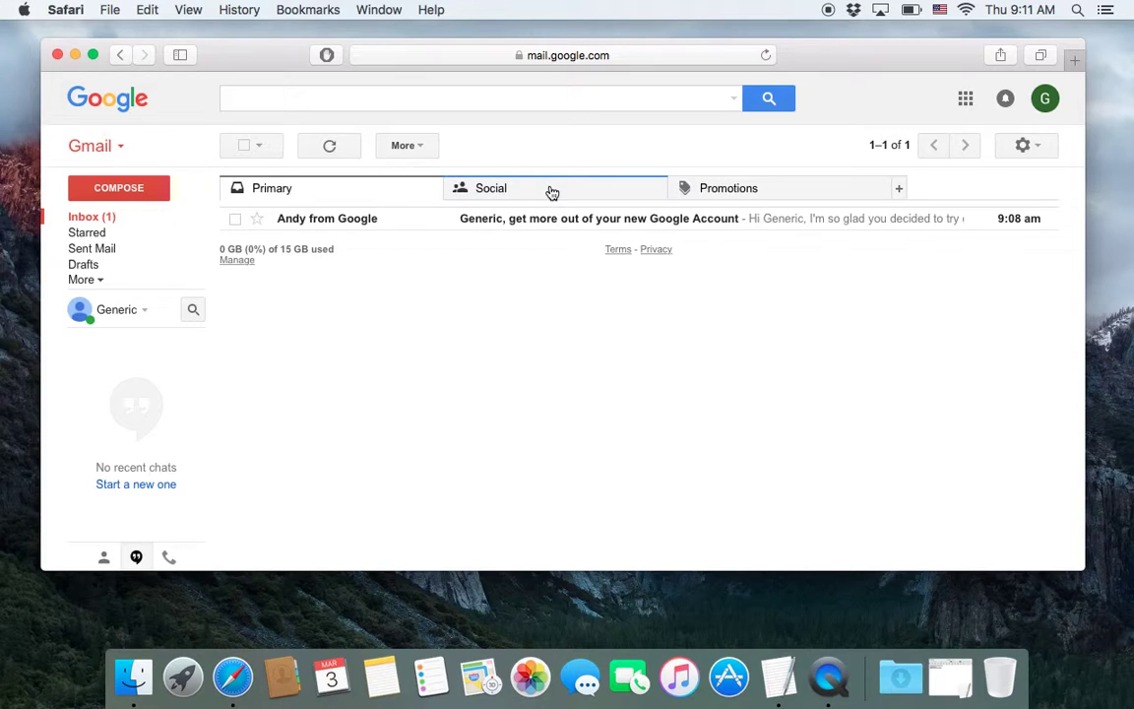
pyautogui.click(552, 191)
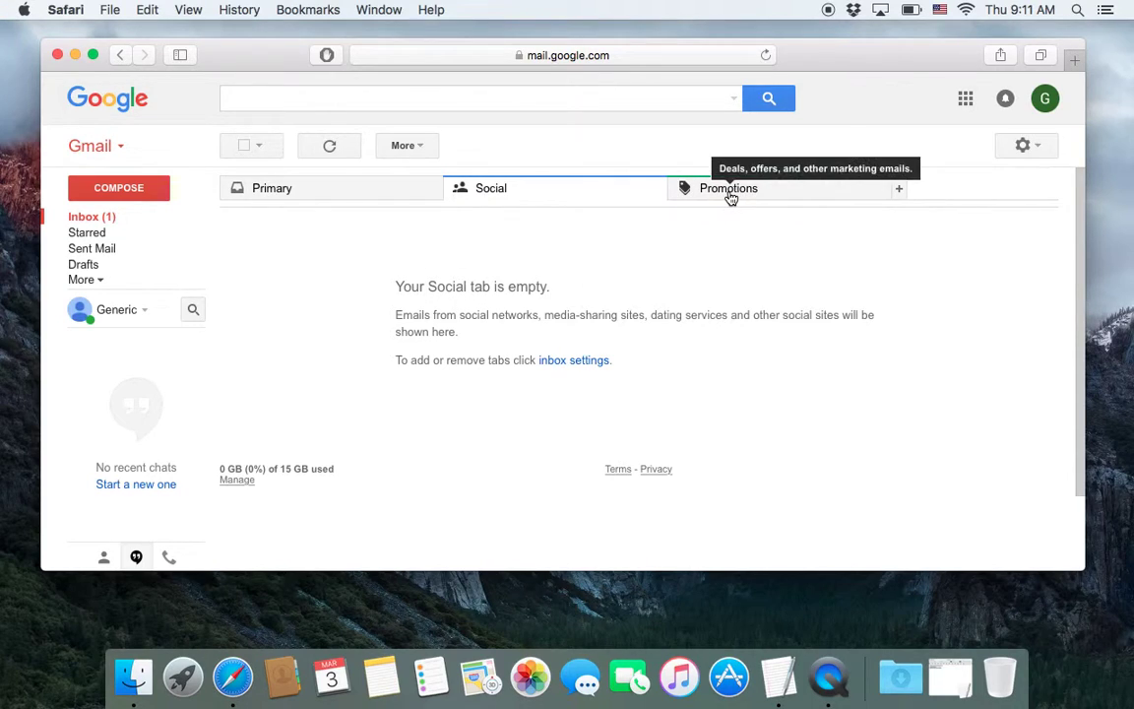
pyautogui.click(731, 196)
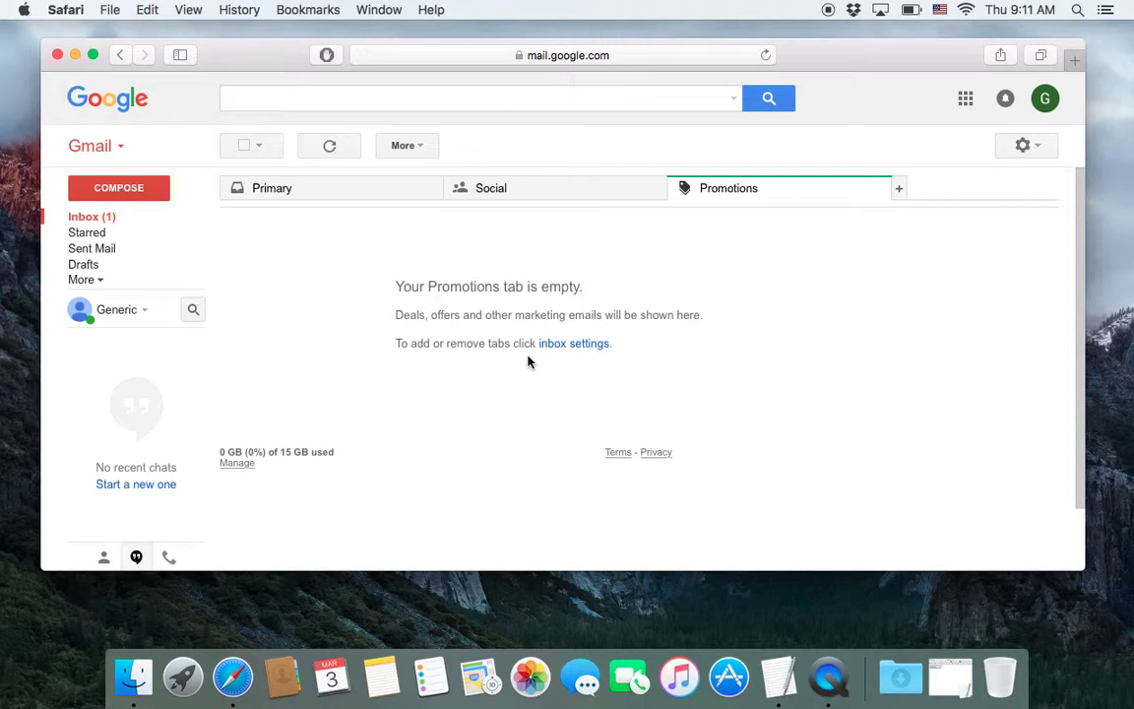
pyautogui.click(900, 190)
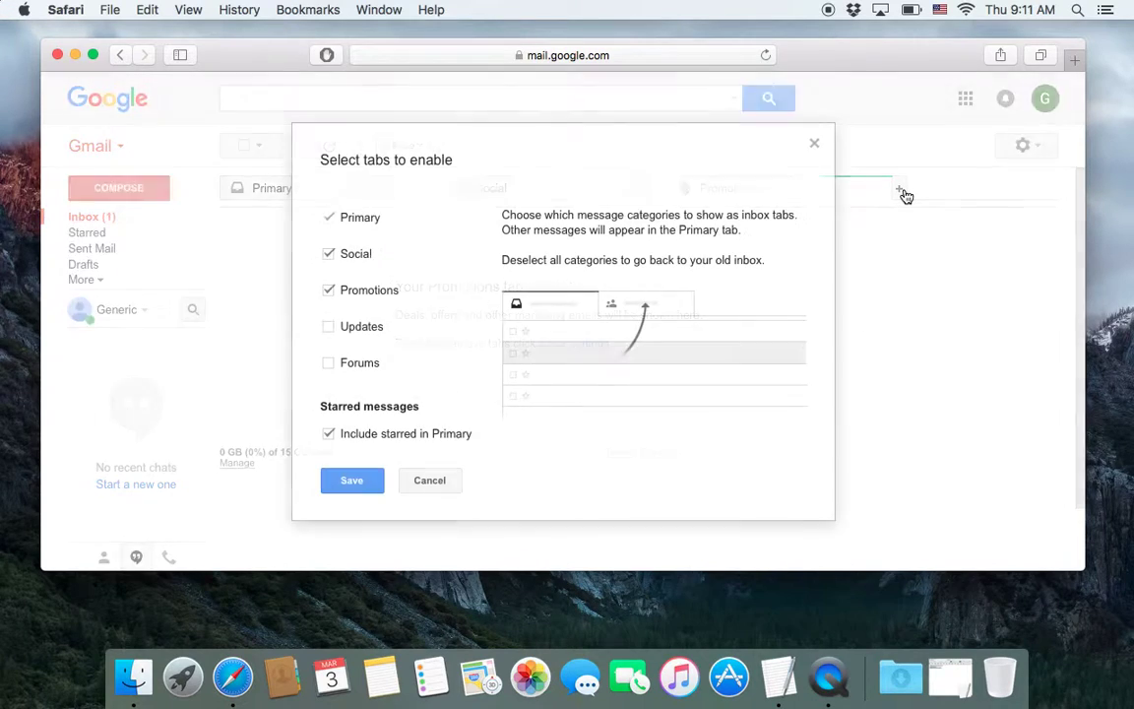
pyautogui.moveTo(383, 336)
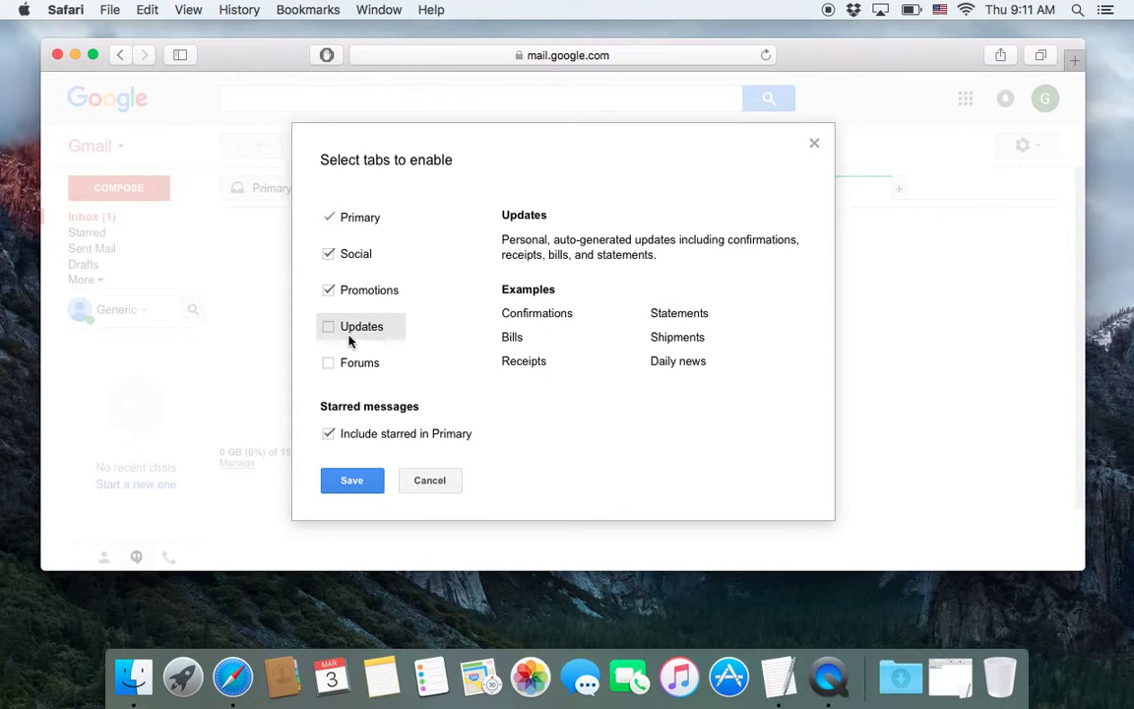
pyautogui.moveTo(350, 370)
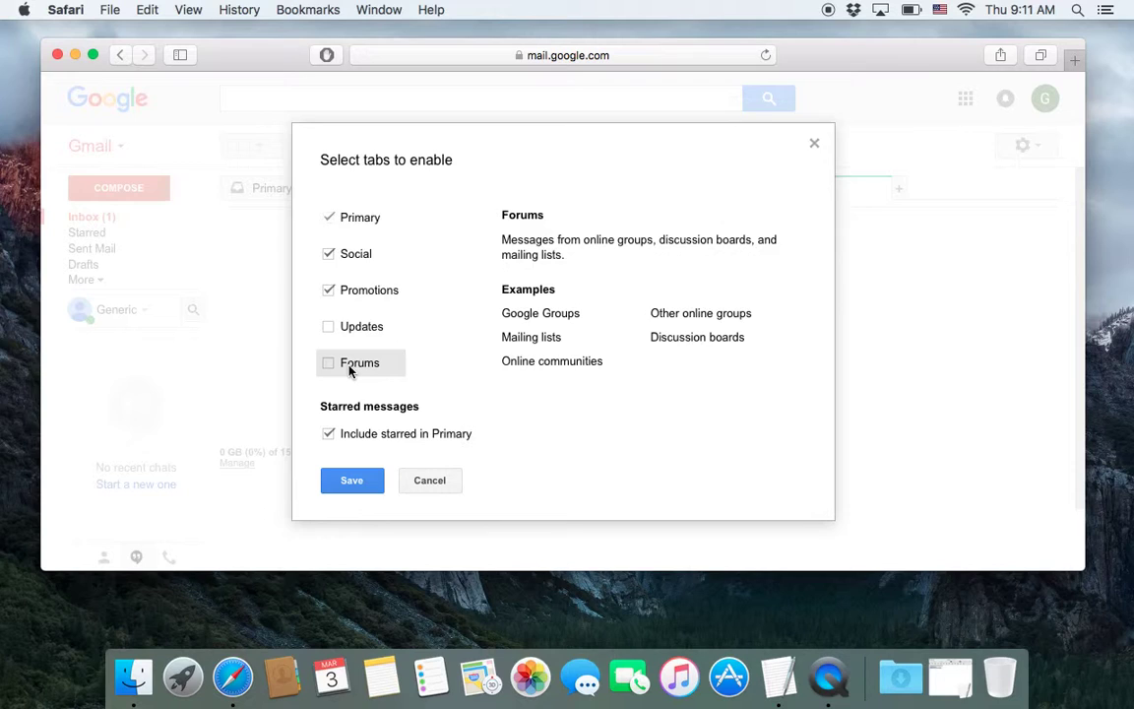
pyautogui.moveTo(343, 341)
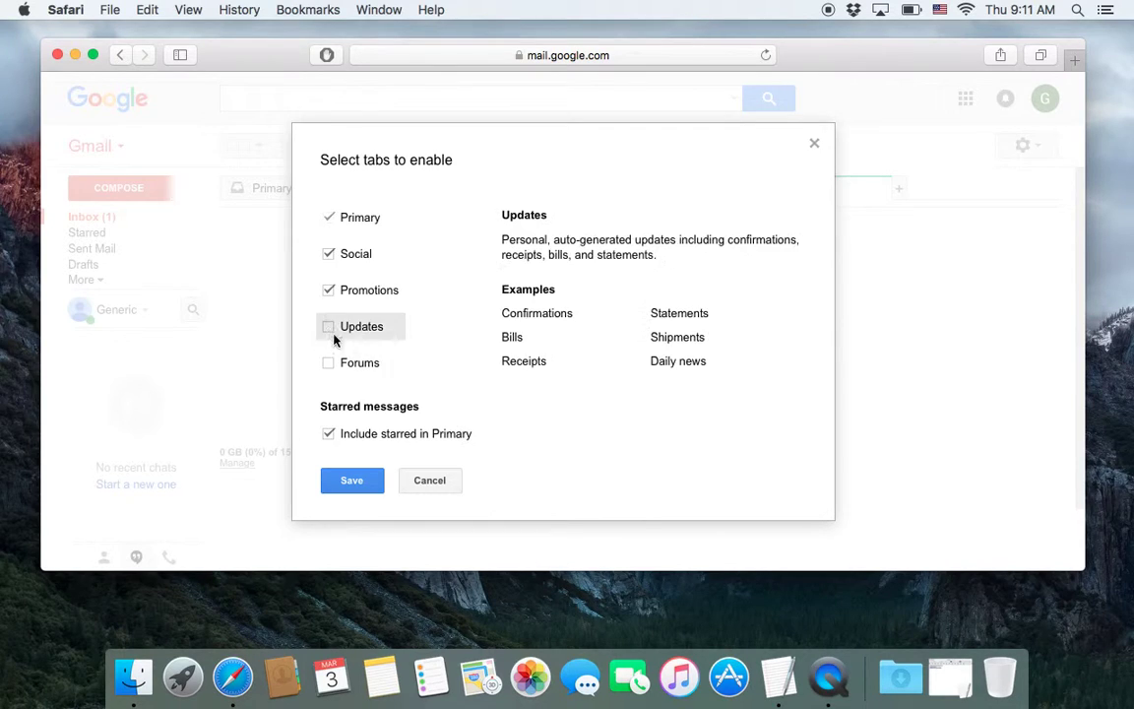
pyautogui.click(427, 481)
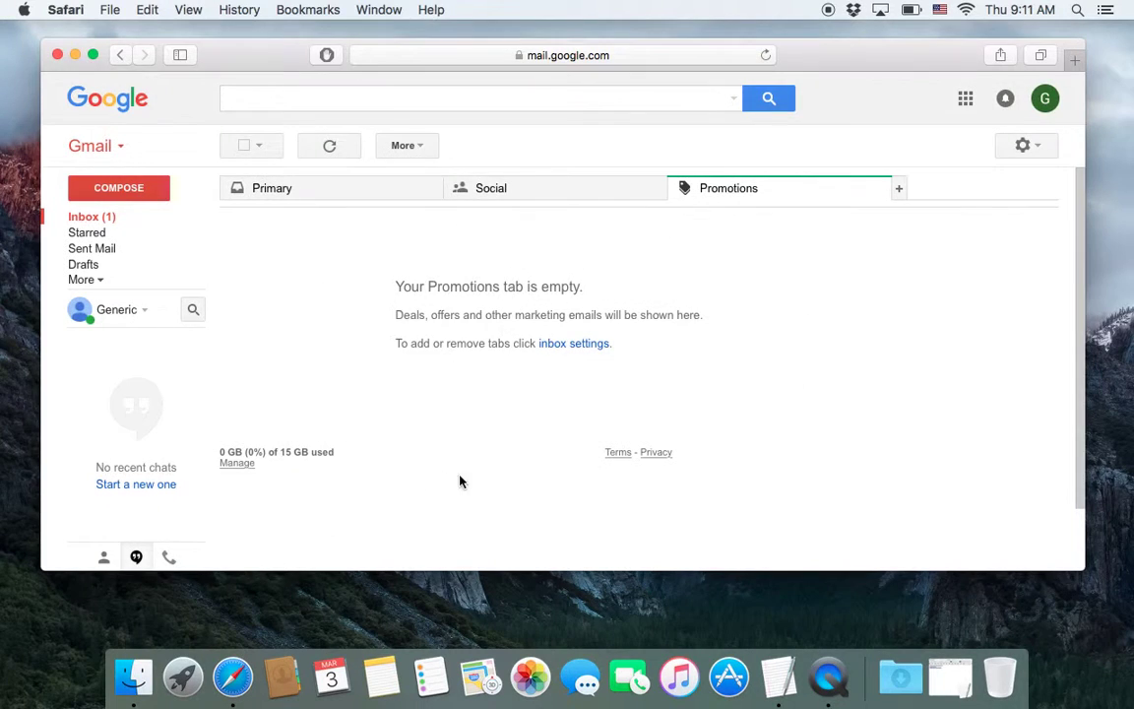